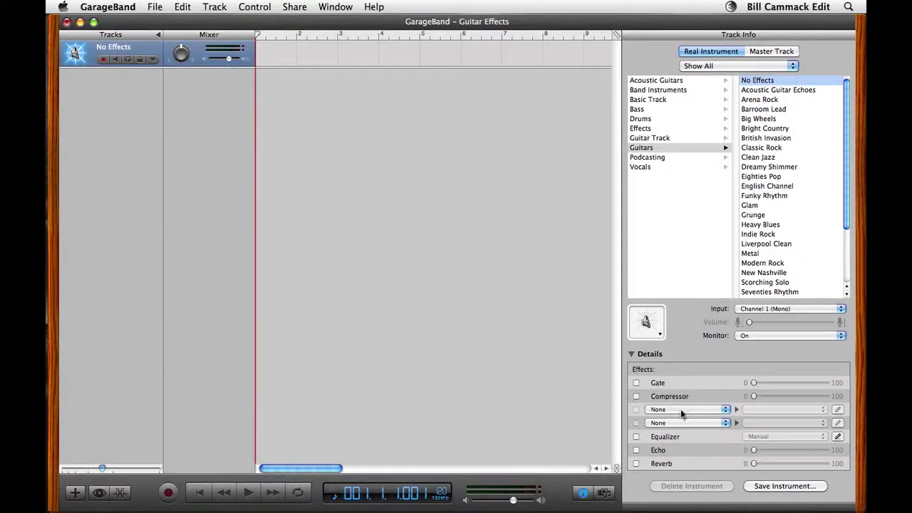
- Add the Amp Simulation effect to the first empty effect slot, keep its Manual preset and open its settings
left_click(681, 410)
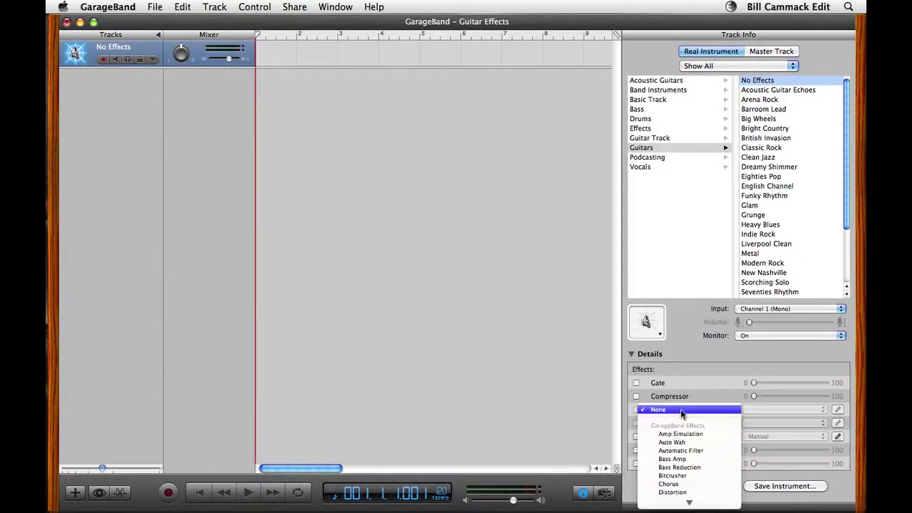
left_click(680, 434)
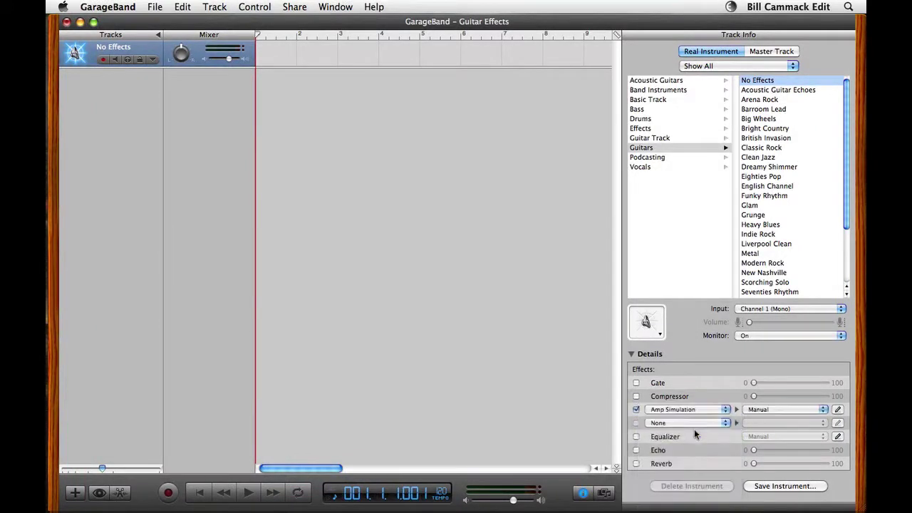
left_click(793, 409)
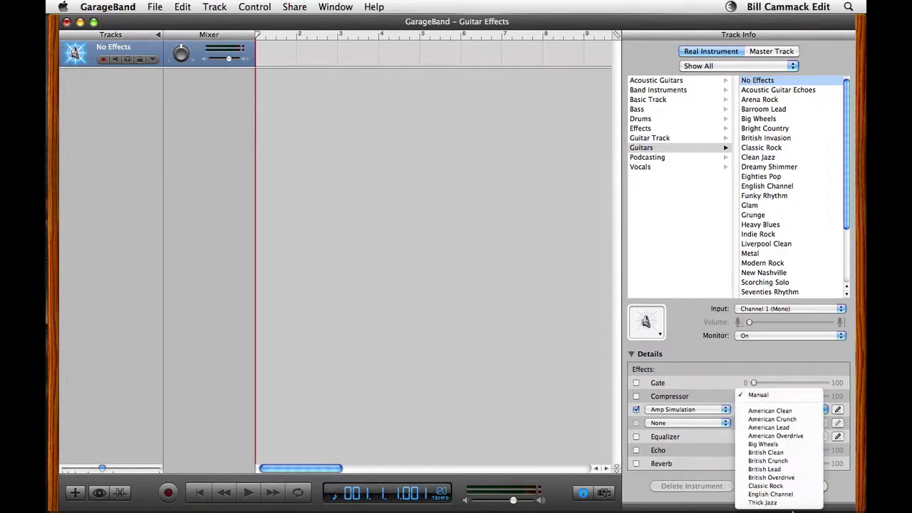
key("Escape")
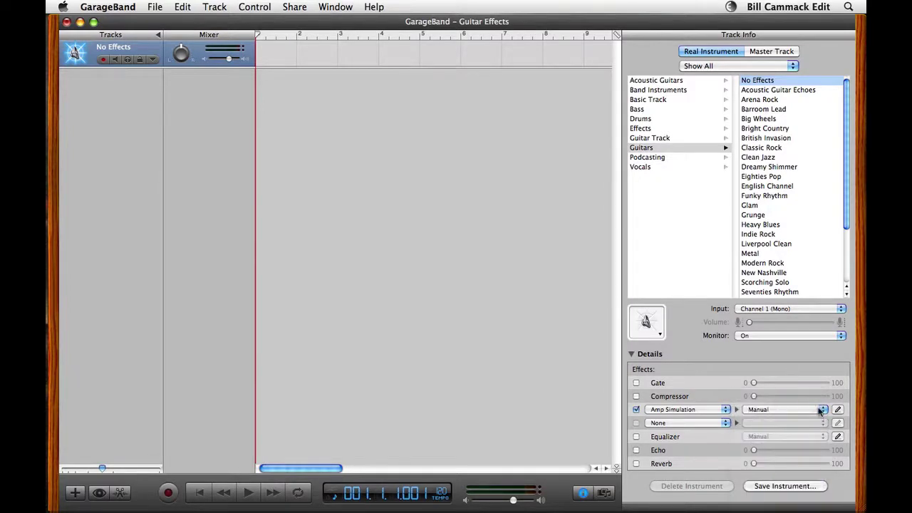
left_click(837, 409)
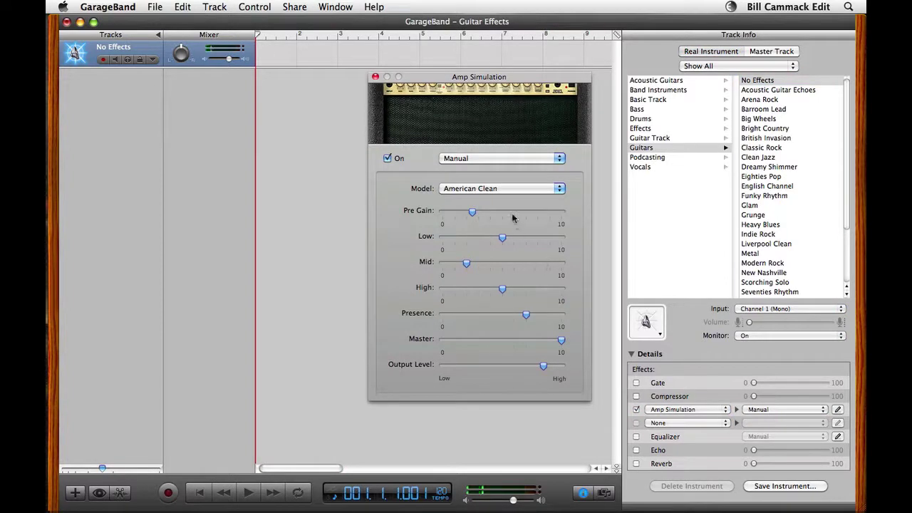
- Try the American Gain, British Bright Gain and American Bright Gain amp models in turn
left_click(497, 189)
left_click(498, 199)
left_click(493, 192)
left_click(492, 199)
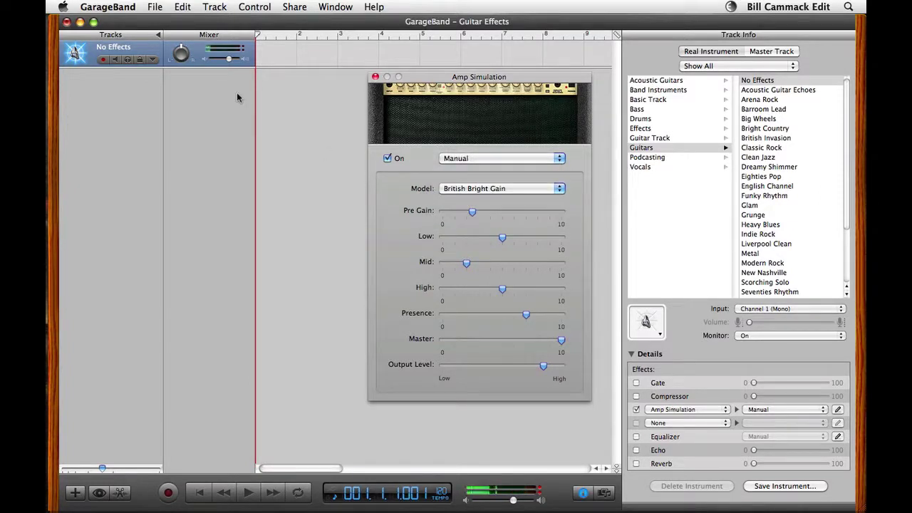
left_click(490, 188)
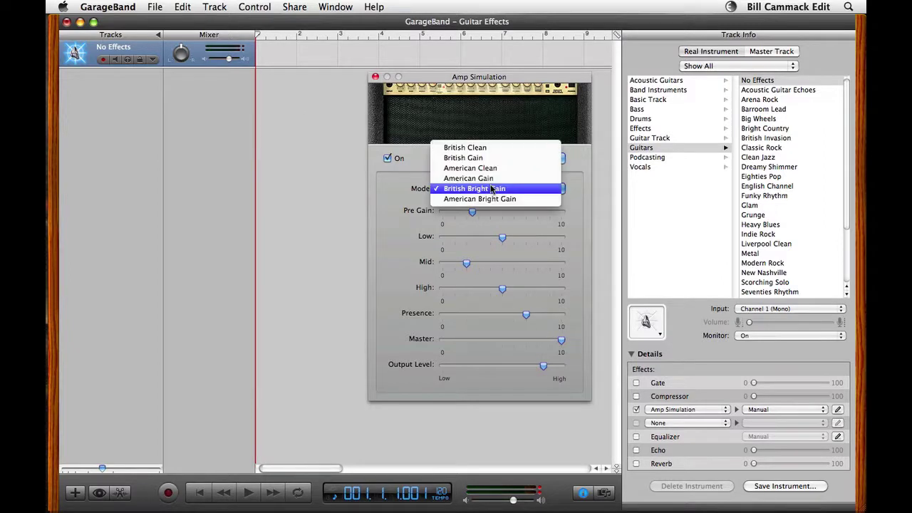
left_click(491, 199)
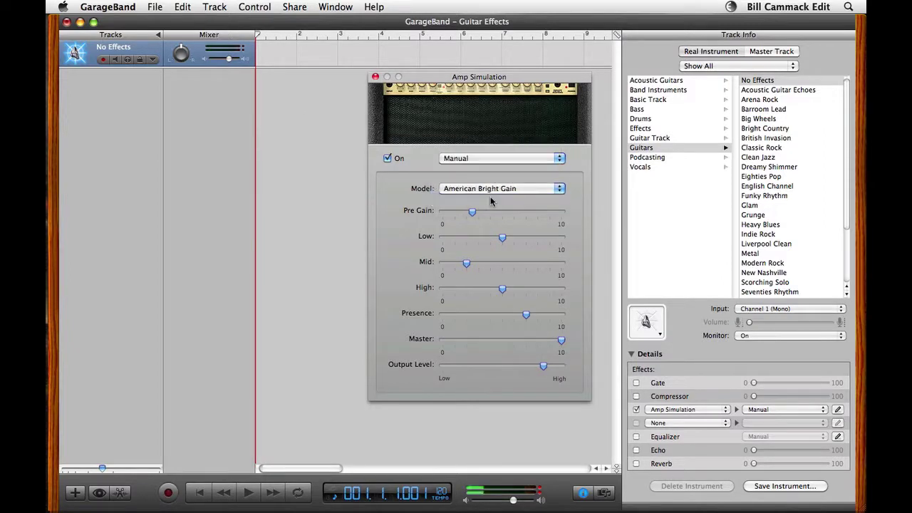
- Set the amp model to British Gain and bring back the Track Info for the guitar track
key("super+r")
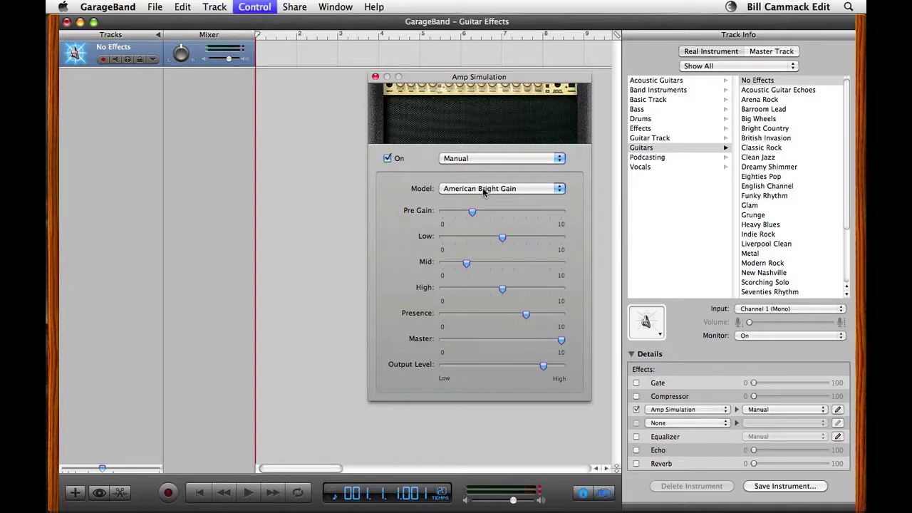
left_click(483, 188)
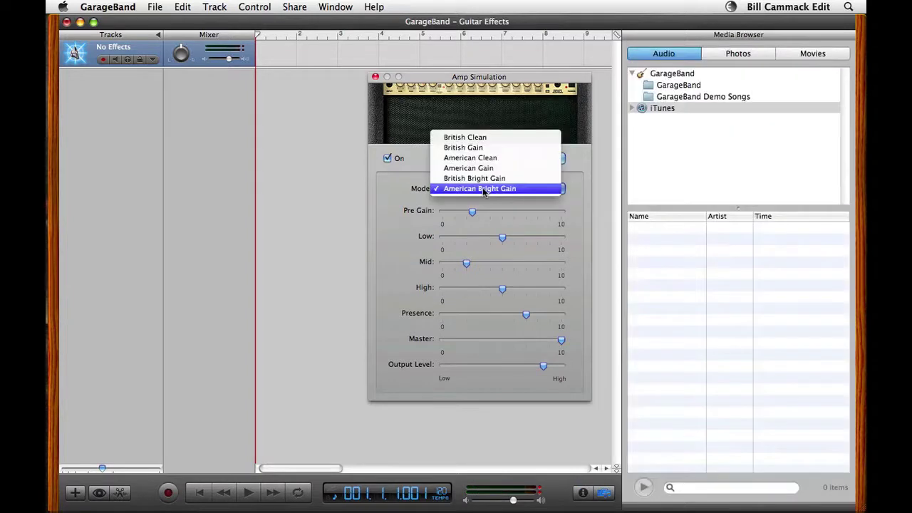
left_click(482, 148)
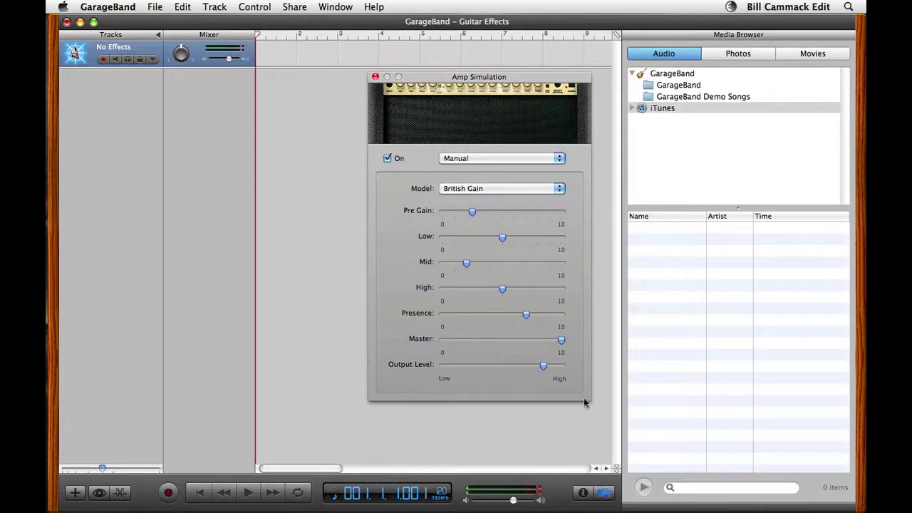
left_click(583, 493)
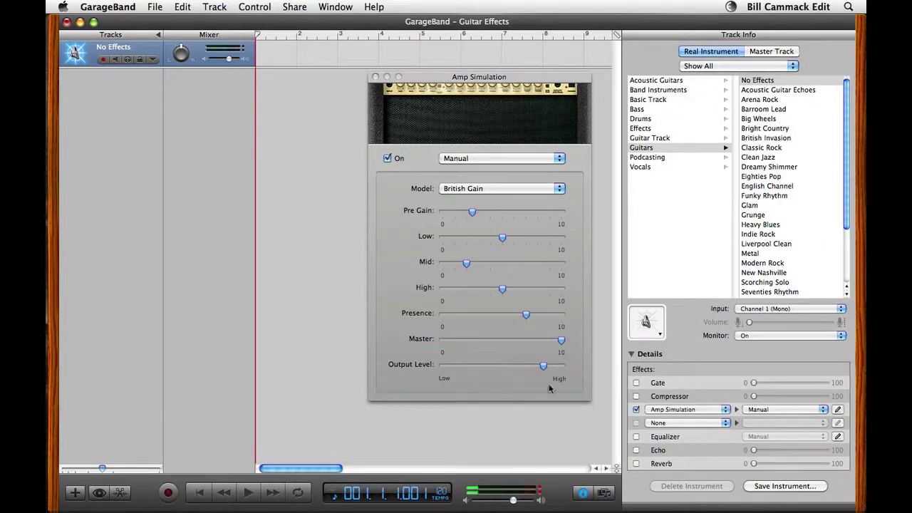
- Set the amp's Pre Gain to 10 and lower its Output Level to slightly below the midpoint
left_click_drag(543, 366, 482, 367)
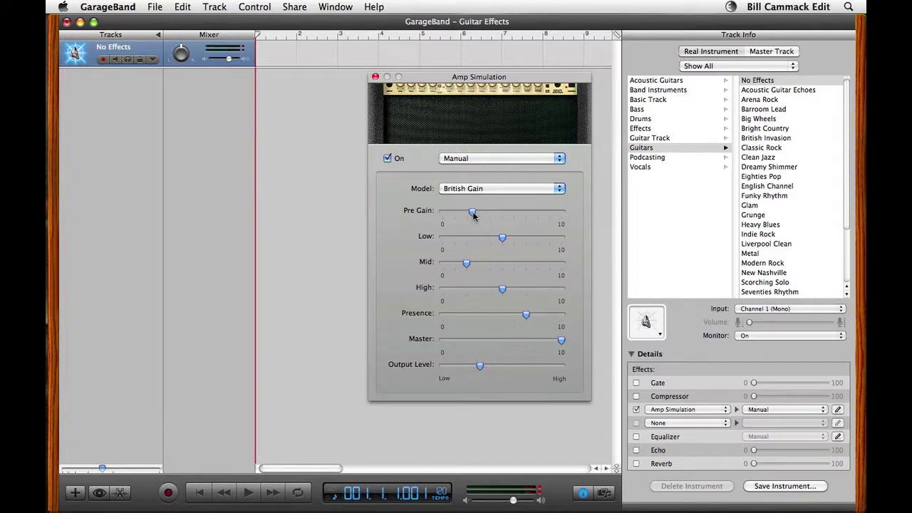
left_click_drag(474, 215, 652, 218)
left_click_drag(482, 367, 492, 367)
left_click_drag(492, 367, 493, 367)
- Enable the Gate effect and set it to about 50
left_click(636, 383)
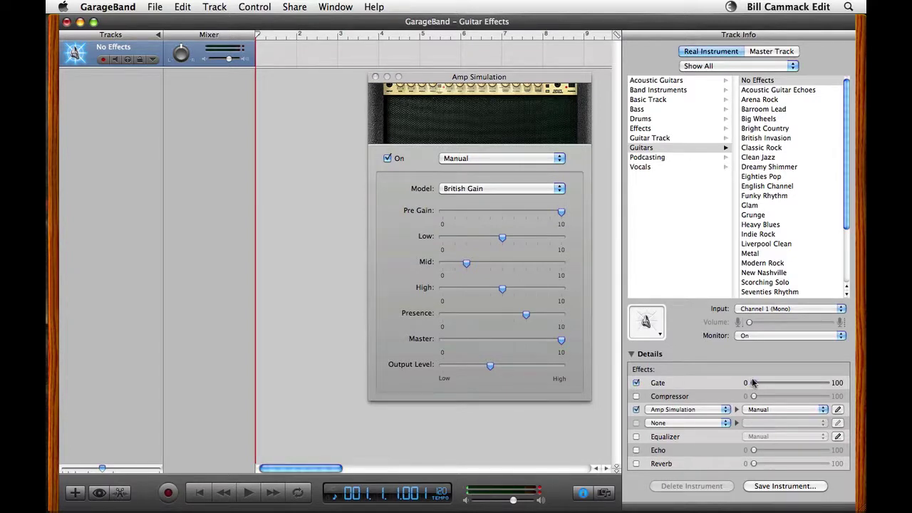
left_click_drag(752, 383, 788, 384)
- Set the amp's Low and High to about 8, Mid to about 1, Presence to 10 and Output Level to about the midpoint
left_click_drag(499, 244, 536, 244)
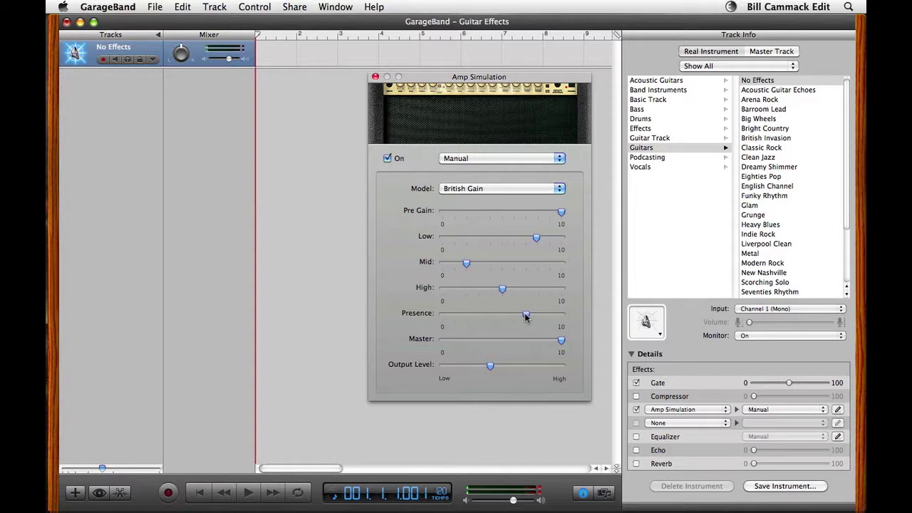
left_click_drag(525, 318, 570, 318)
left_click_drag(504, 292, 539, 293)
mouse_move(467, 264)
left_mouse_down()
mouse_move(451, 263)
mouse_move(489, 263)
mouse_move(455, 264)
left_mouse_up()
left_click_drag(491, 367, 501, 367)
- Enable the Compressor at 100 and fine-tune the amp's Output Level around its midpoint
left_click(637, 395)
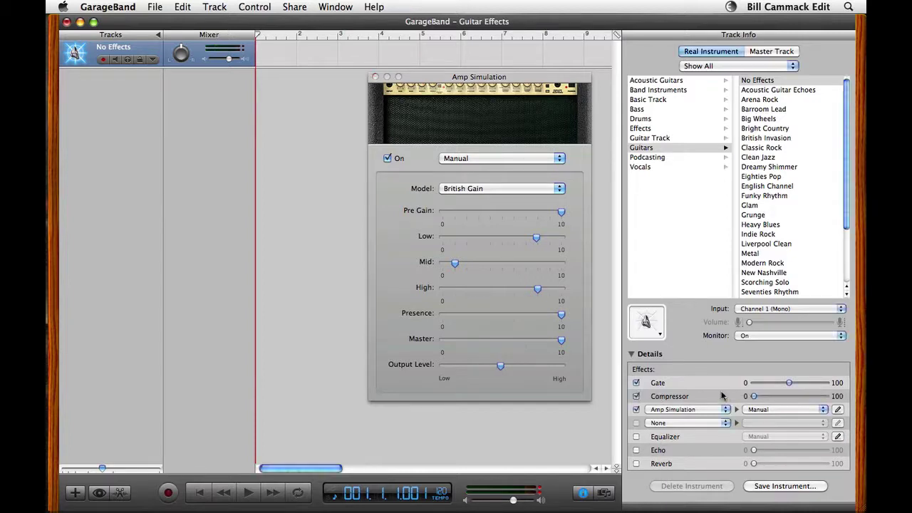
left_click_drag(798, 397, 865, 398)
left_click_drag(502, 369, 498, 367)
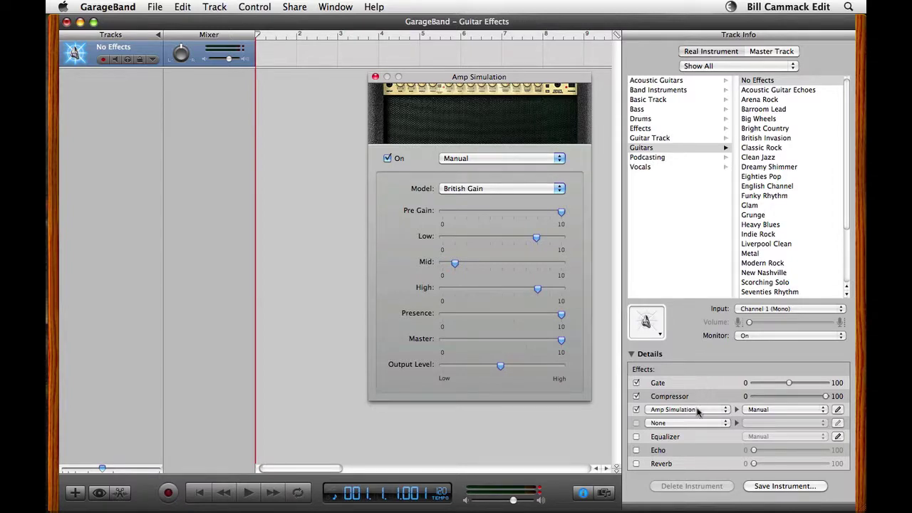
- Enable the Equalizer, moderately boost its bass, mid and treble gain, and raise its mid frequency slightly
left_click(638, 439)
left_click(638, 439)
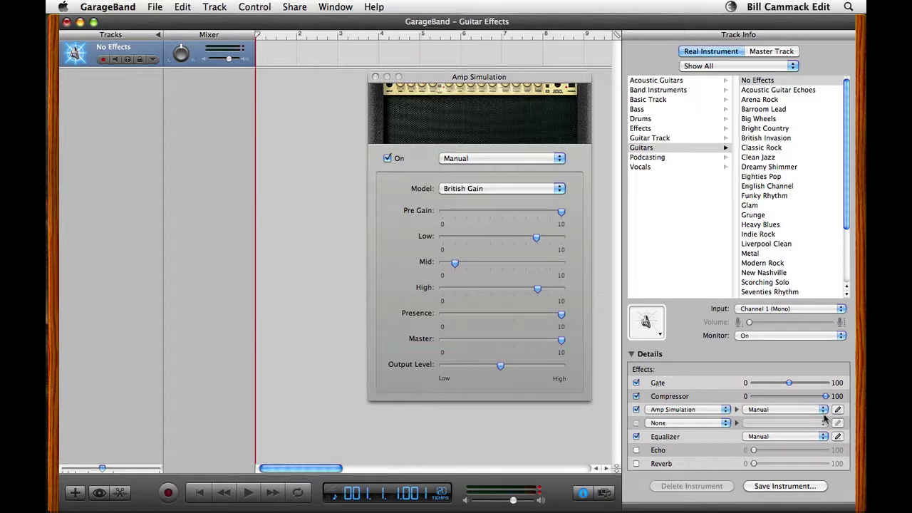
left_click(838, 436)
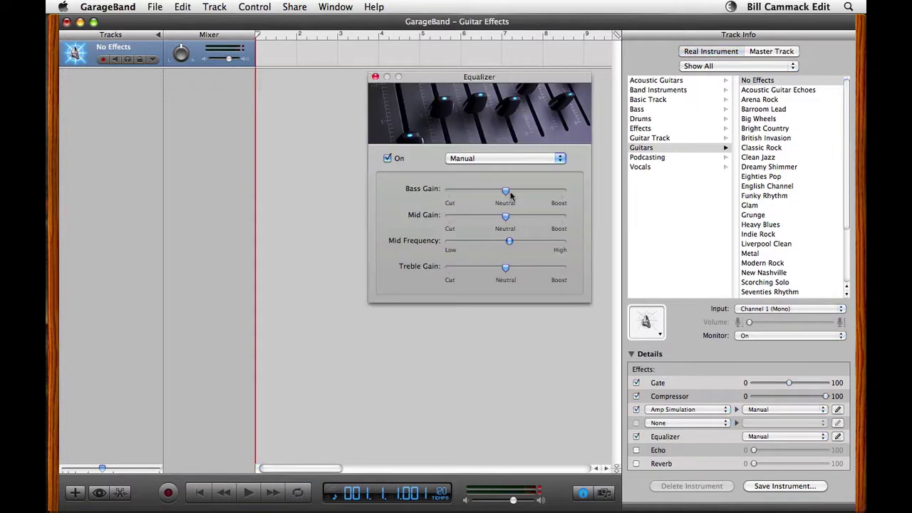
left_click_drag(506, 191, 523, 193)
left_click_drag(506, 269, 538, 218)
left_click_drag(480, 240, 519, 222)
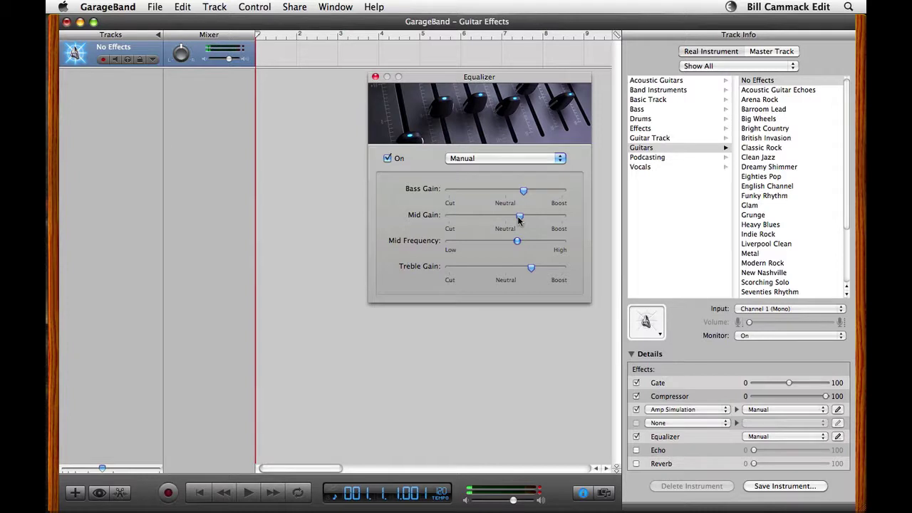
left_click(375, 77)
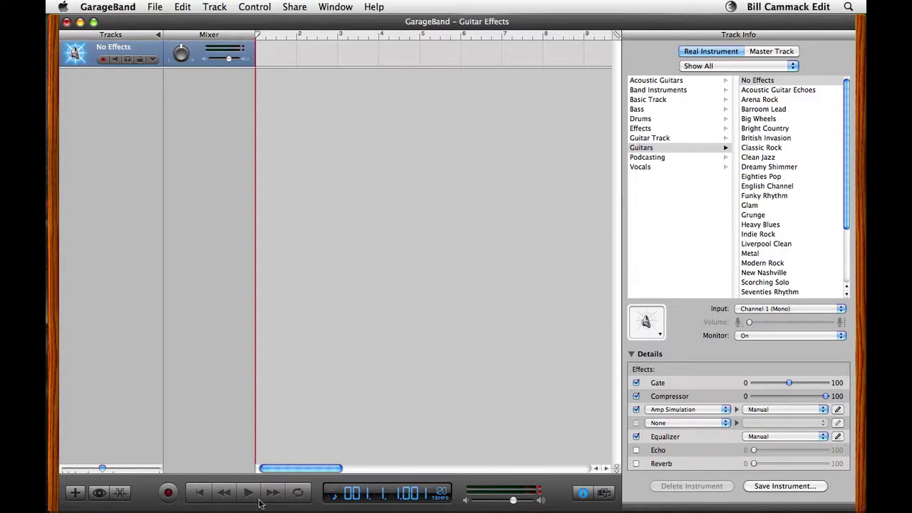
- Record a guitar take of a little over four bars on the No Effects track
left_click(169, 493)
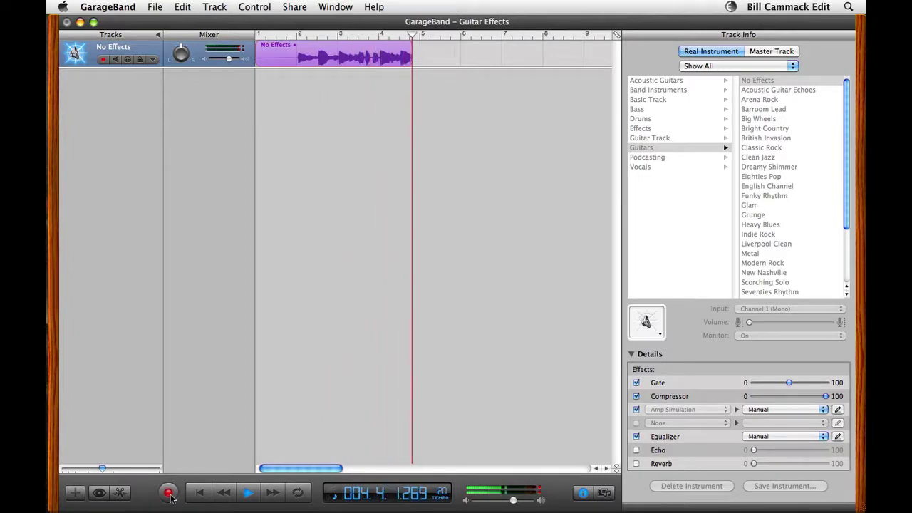
left_click(170, 494)
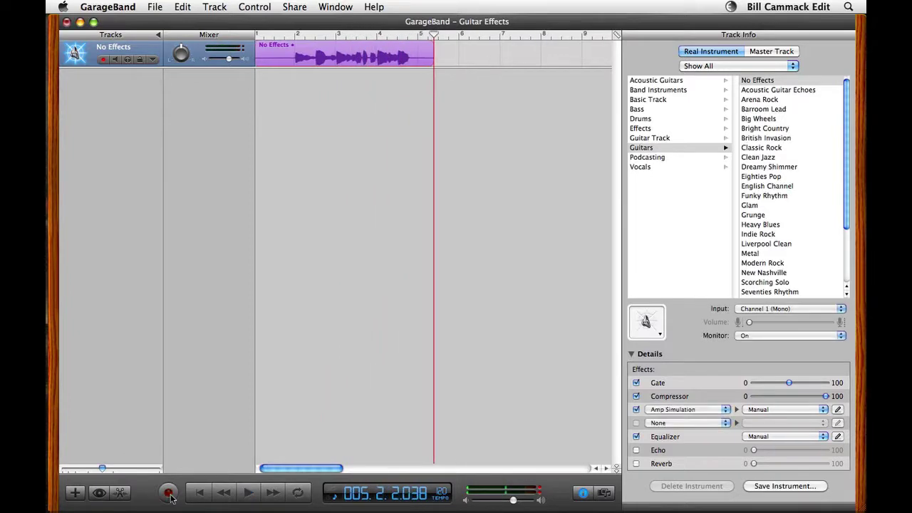
- Turn on cycling over bars 2 to 4 and trim both ends of the recorded region to that range
left_click(299, 493)
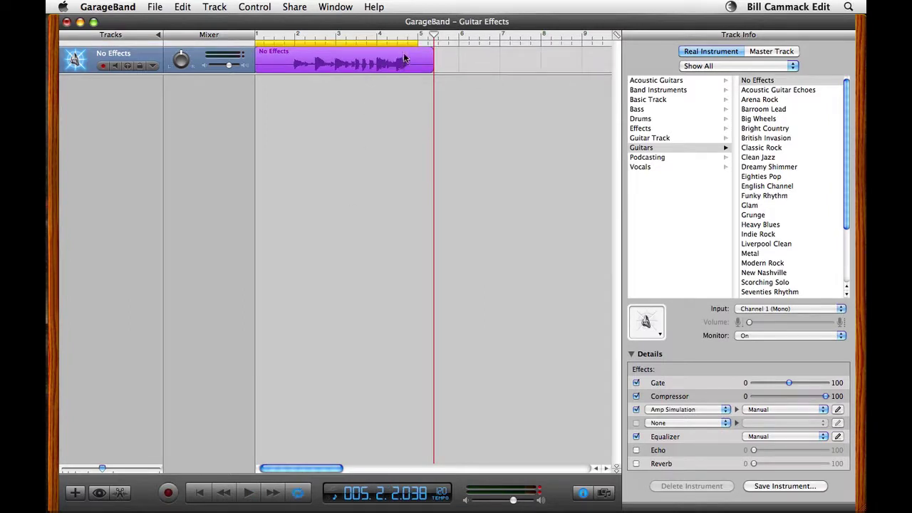
key("space")
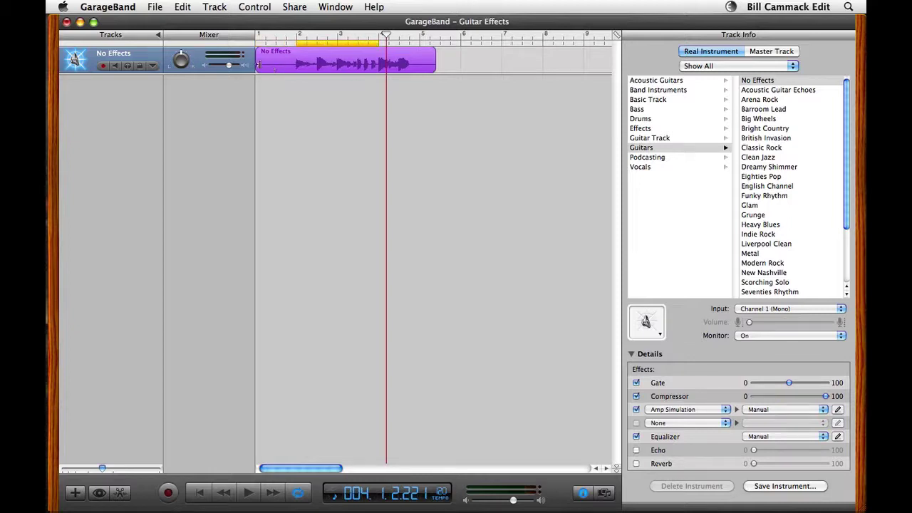
left_click_drag(259, 65, 293, 65)
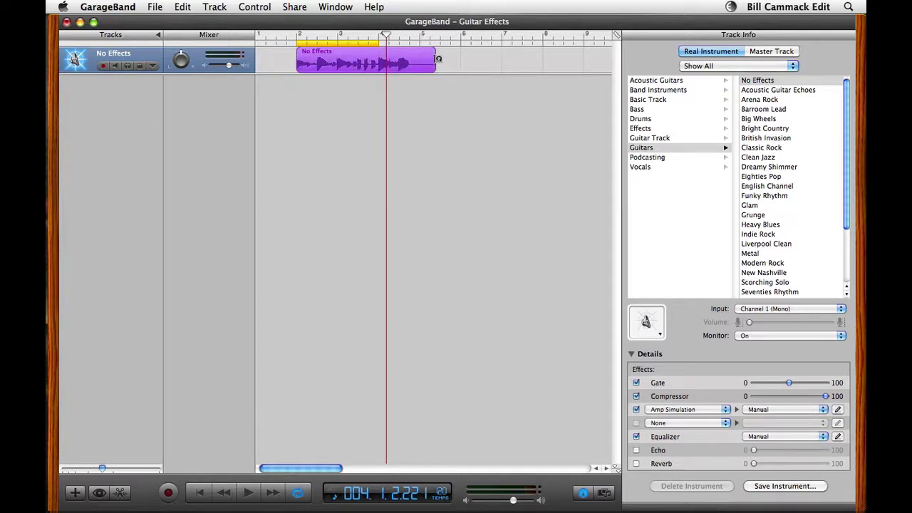
left_click_drag(436, 67, 374, 84)
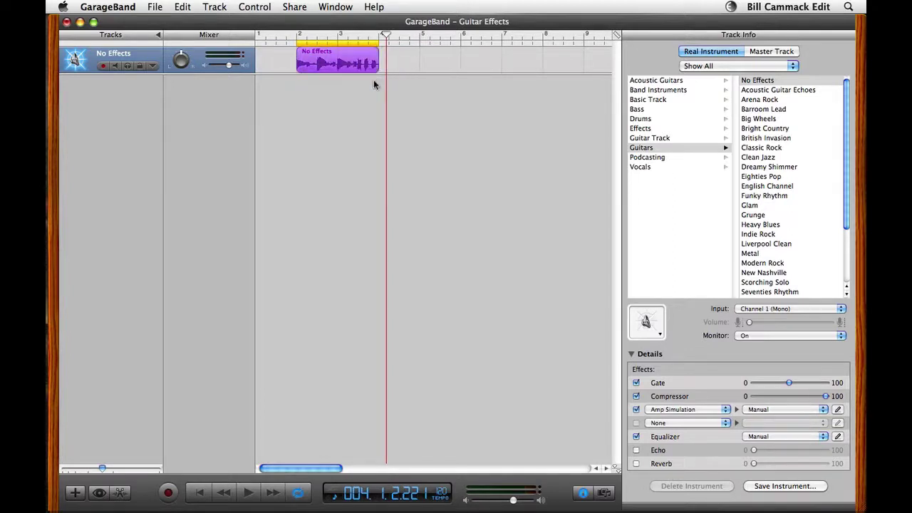
- Play the loop, turn off the Equalizer, Amp Simulation, Compressor and Gate, and lower the track volume slightly
key("space")
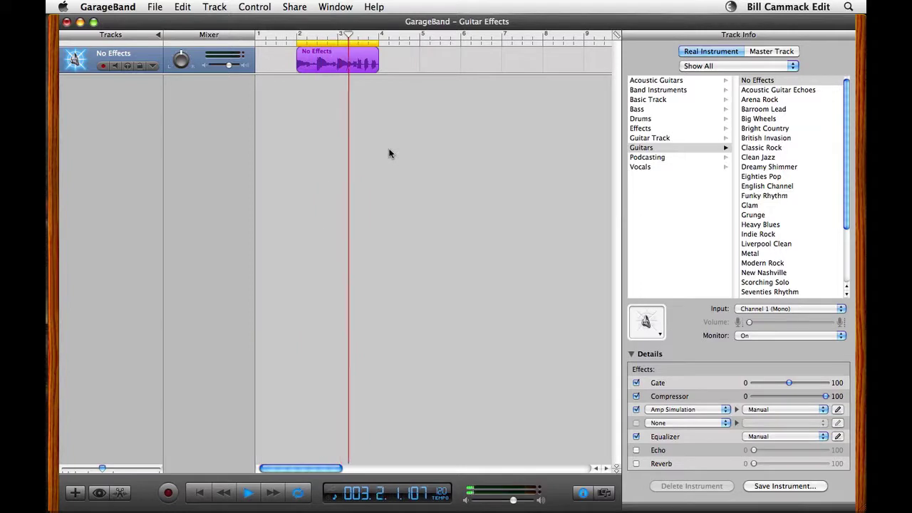
key("space")
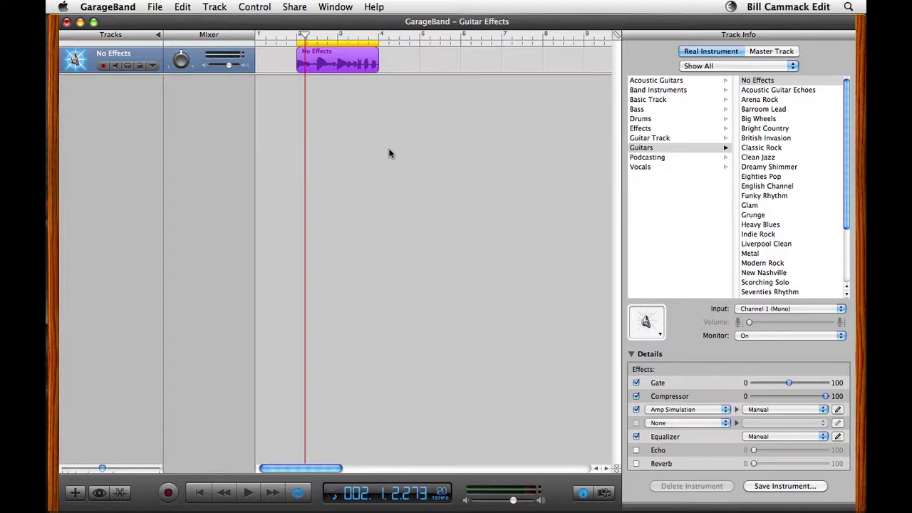
key("space")
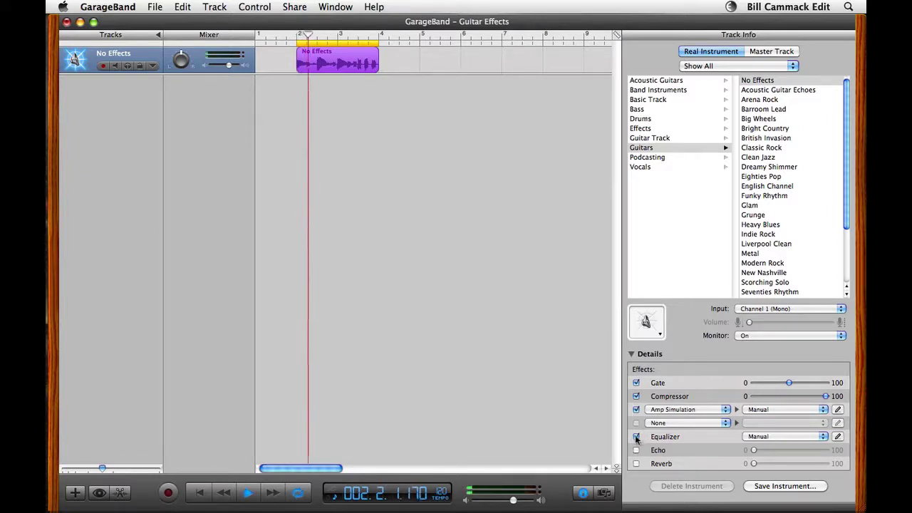
left_click(637, 436)
left_click(636, 410)
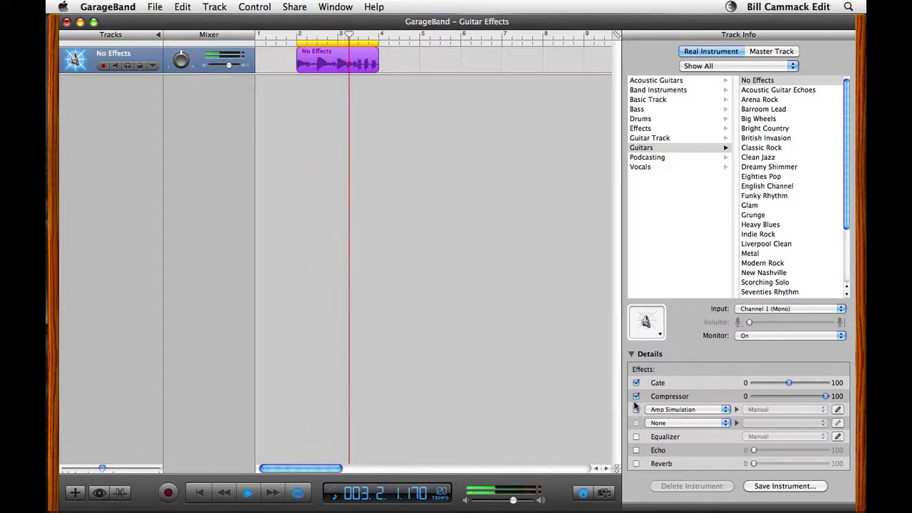
left_click(636, 397)
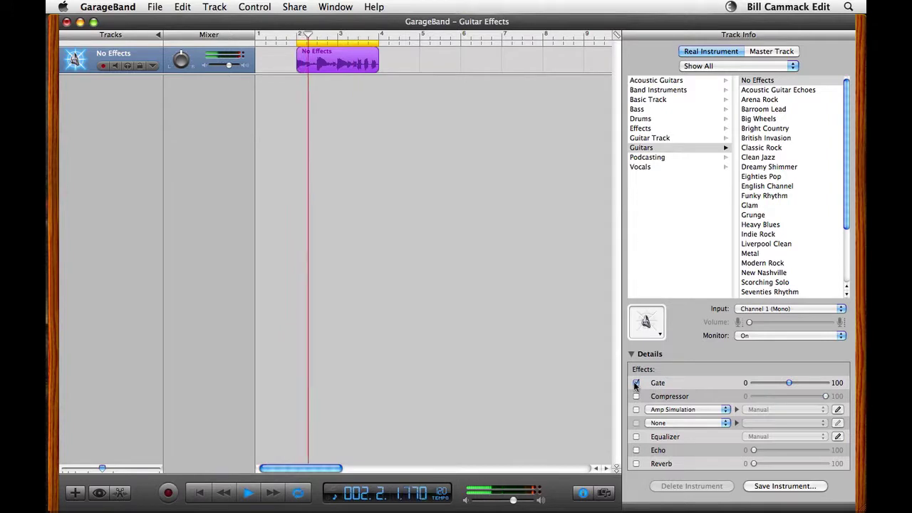
left_click(636, 382)
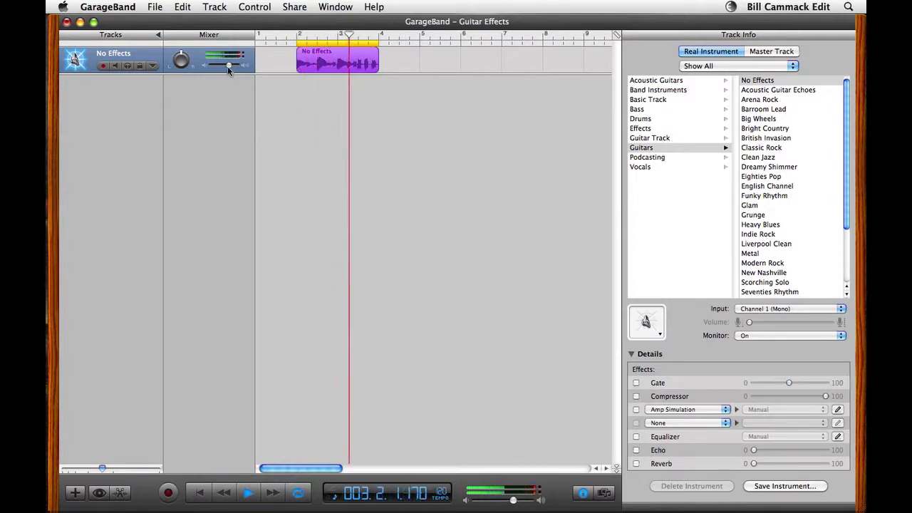
left_click_drag(227, 64, 222, 68)
- Enable Echo at about 20 and Reverb at about 70 on the looping guitar track
left_click(636, 450)
mouse_move(754, 451)
left_mouse_down()
mouse_move(782, 451)
mouse_move(764, 461)
mouse_move(805, 464)
mouse_move(769, 452)
left_mouse_up()
left_click(636, 463)
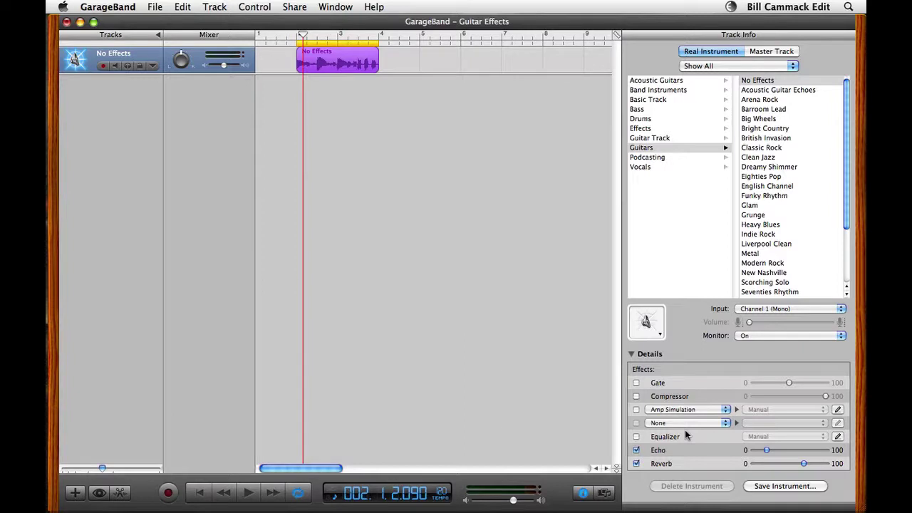
- Turn off Echo and Reverb on the looping guitar track and turn Gate, Compressor, Amp Simulation and Equalizer back on
left_click(636, 450)
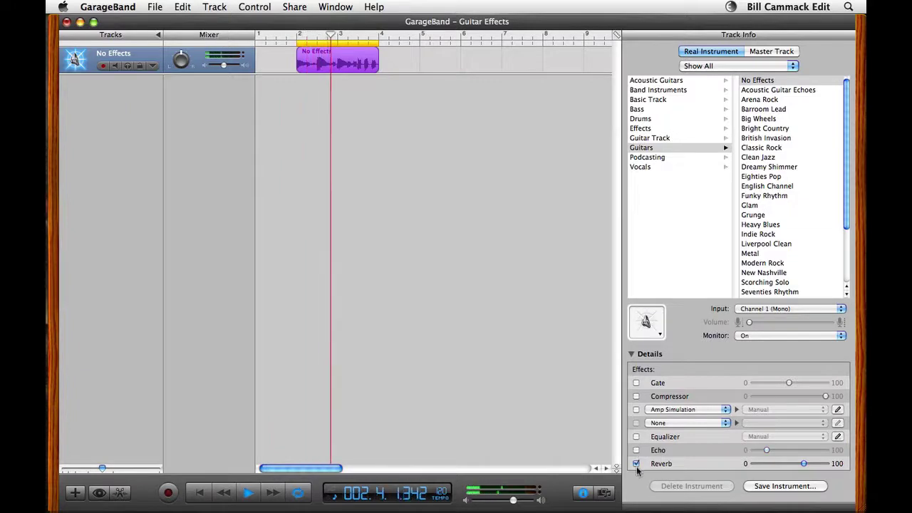
left_click(637, 464)
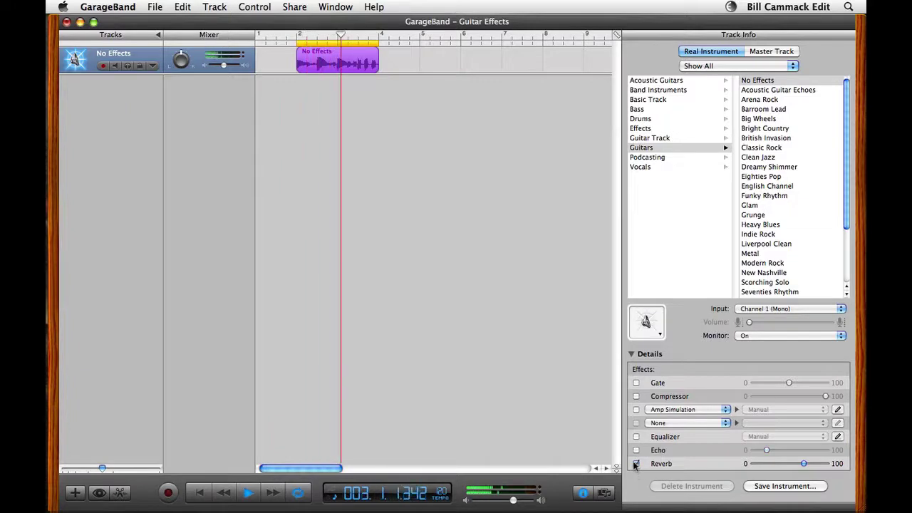
left_click(636, 384)
left_click(637, 396)
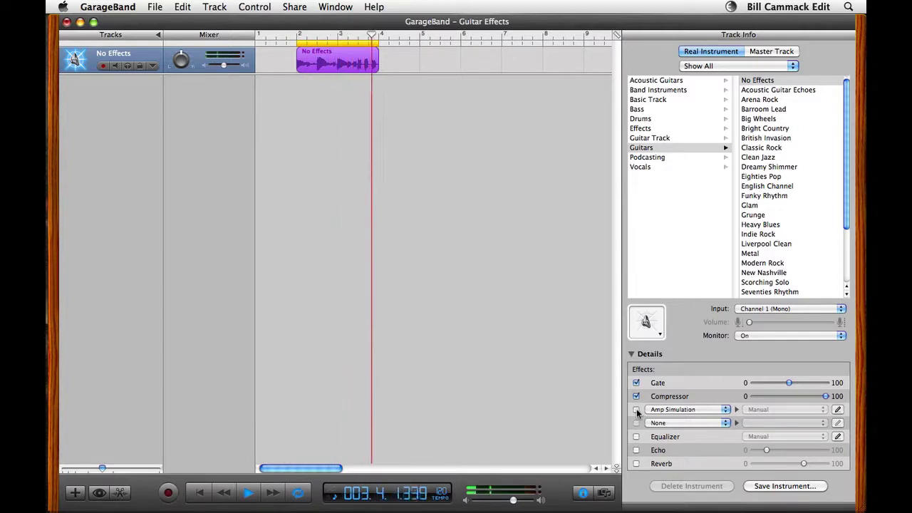
left_click(636, 411)
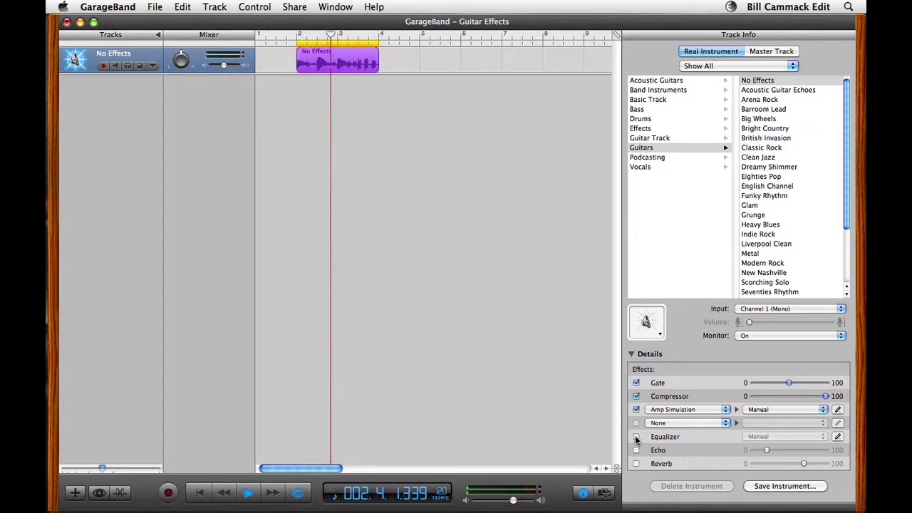
left_click(637, 438)
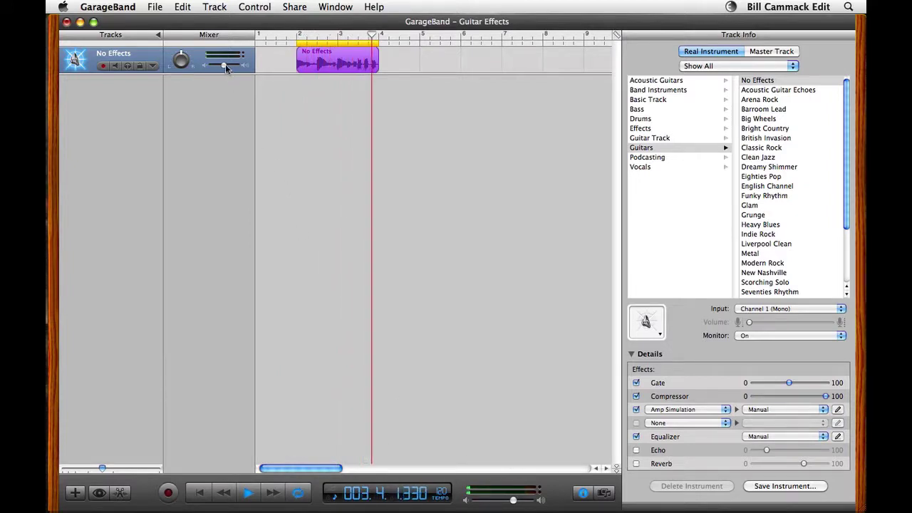
- Raise the guitar track's volume slightly, then stop playback and move the guitar region with its cycle range to start at bar 1
left_click_drag(225, 65, 230, 66)
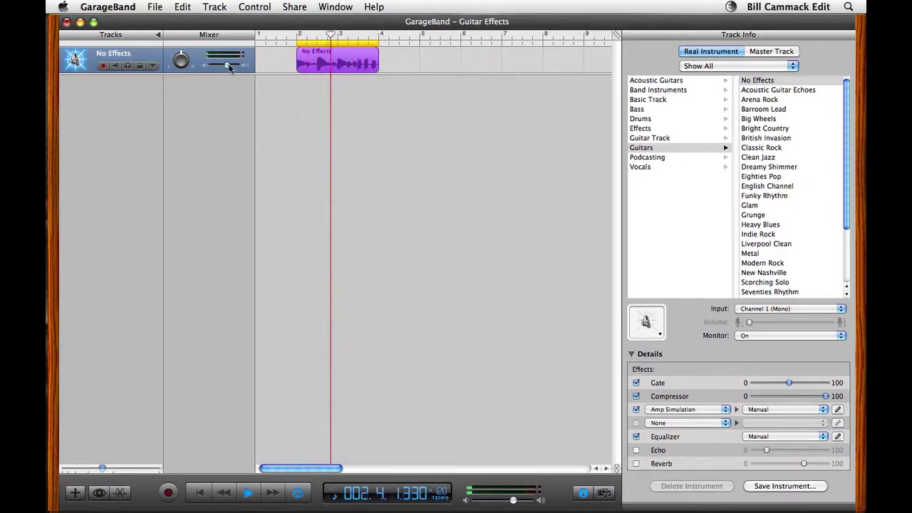
key("space")
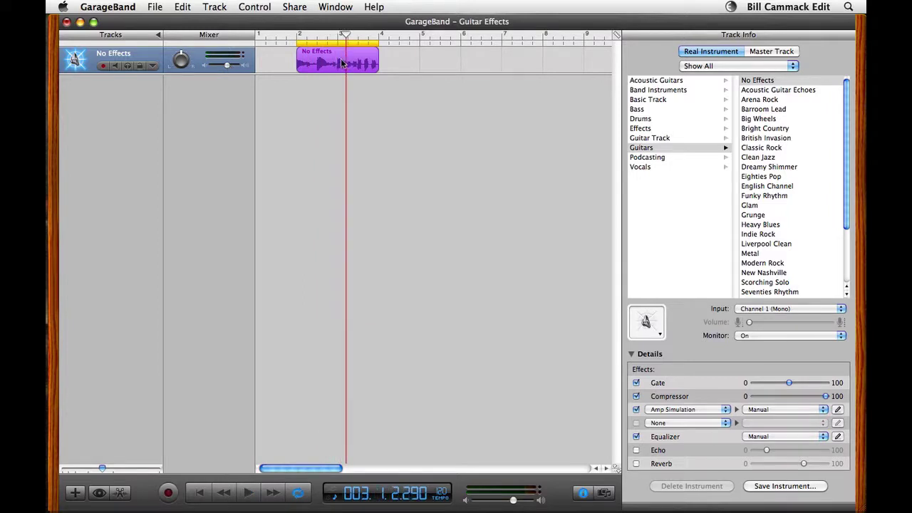
left_click_drag(342, 63, 310, 57)
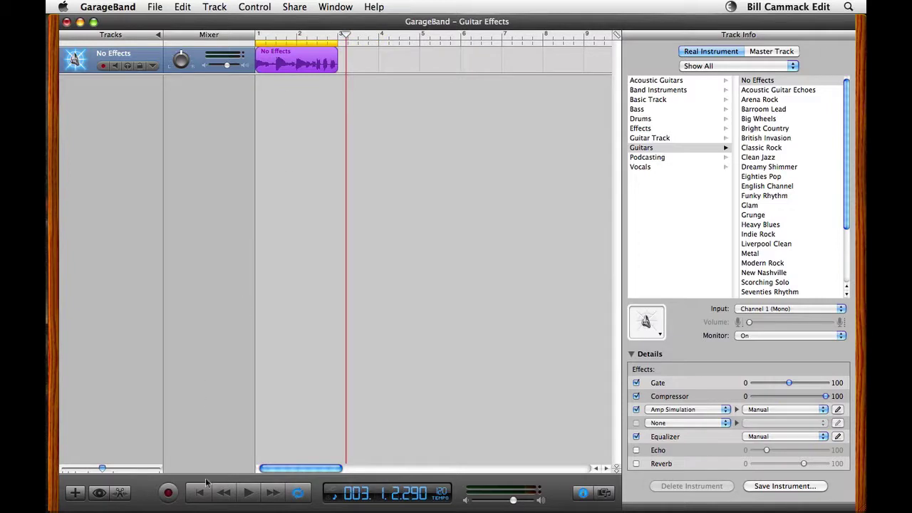
- Find the Acoustic Drum Kit Groove 01 loop among the Rock/Blues All Drums loops and add it at bar 1 on a new track
left_click(100, 493)
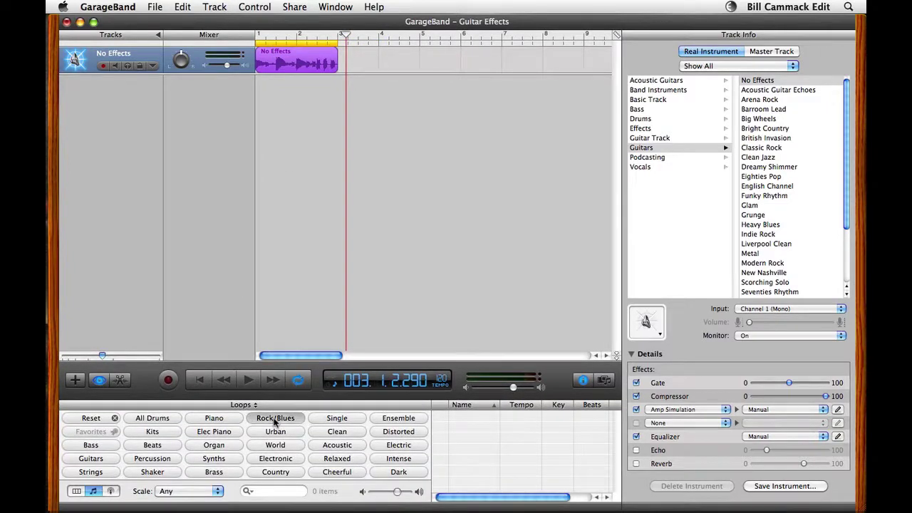
left_click(275, 419)
left_click(166, 419)
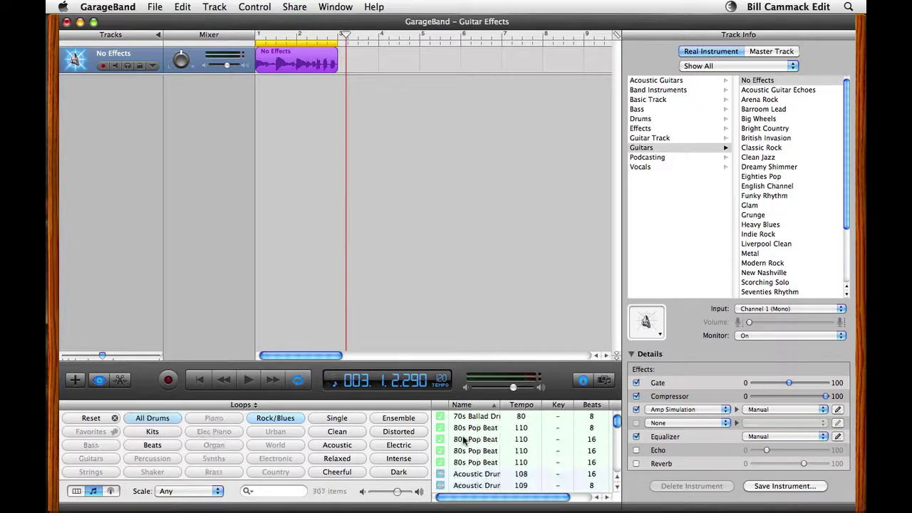
left_click(491, 474)
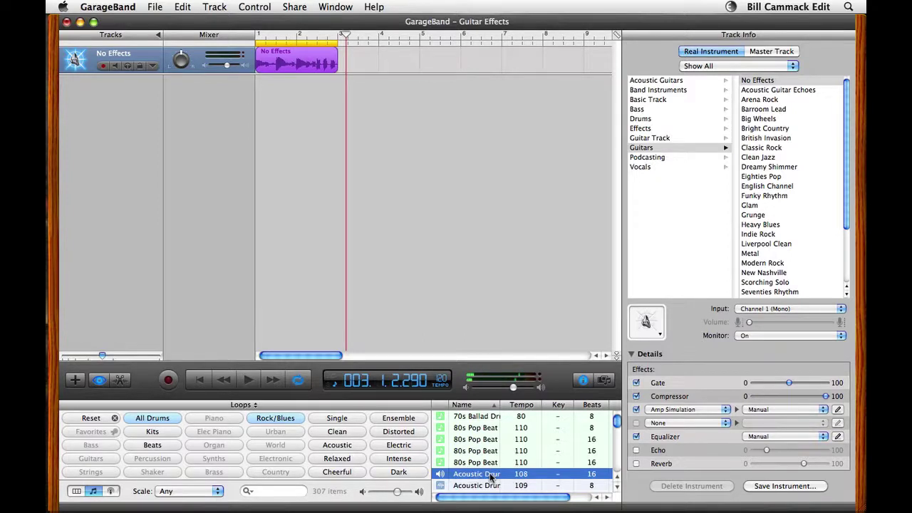
left_click(490, 474)
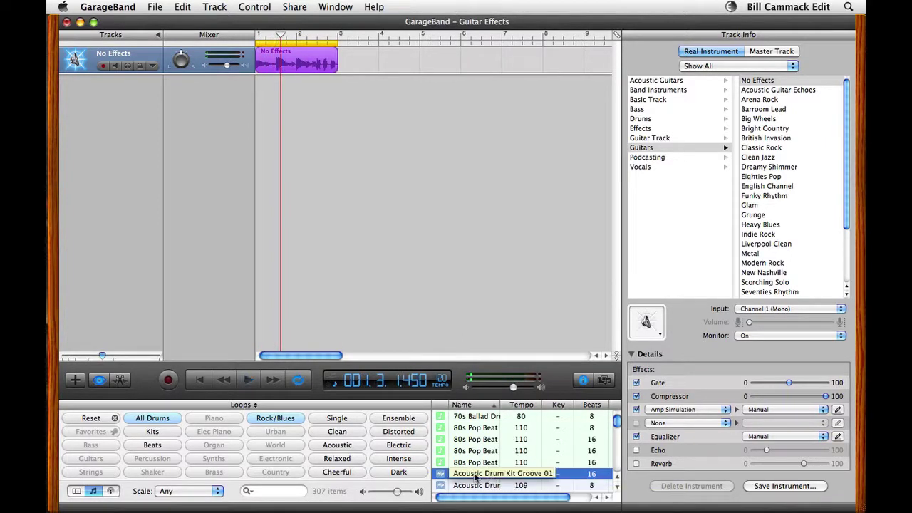
left_click_drag(458, 478, 267, 95)
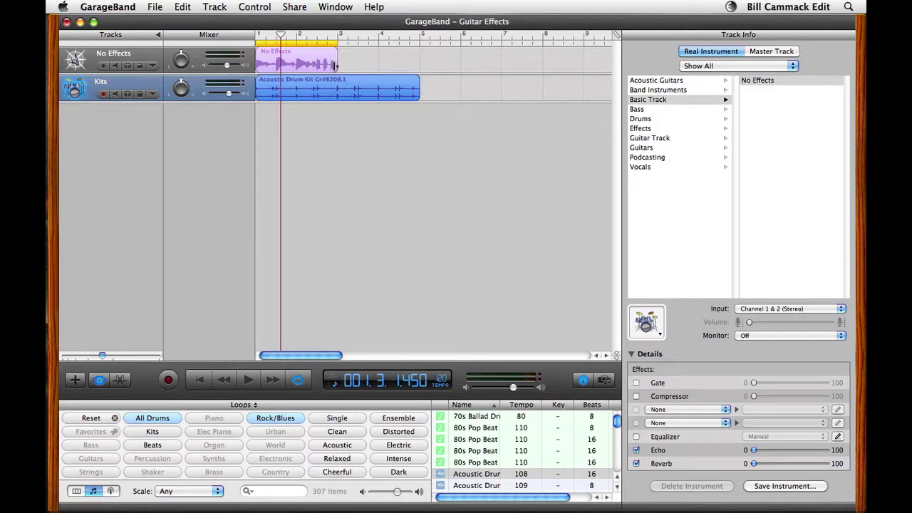
- Loop the guitar region out to bar 5 and extend the cycle range to match the drum loop's end
left_click_drag(339, 53, 364, 53)
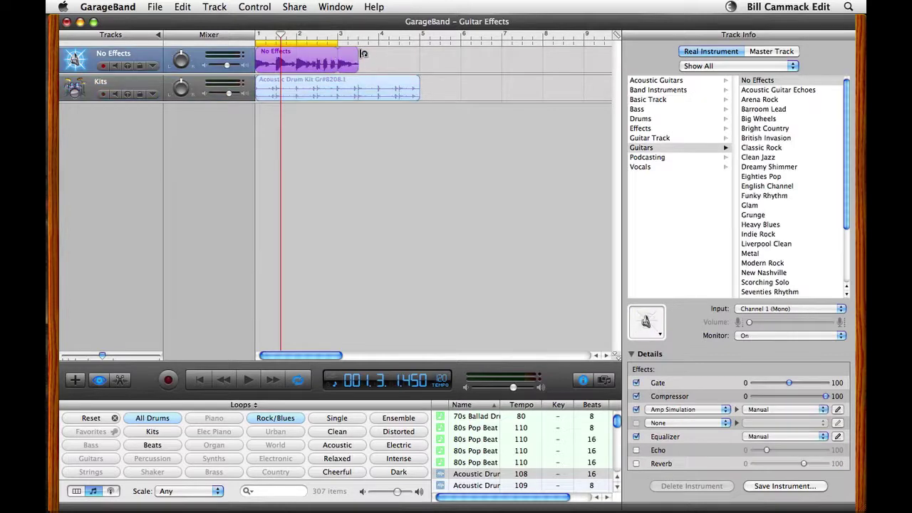
left_click_drag(418, 55, 420, 55)
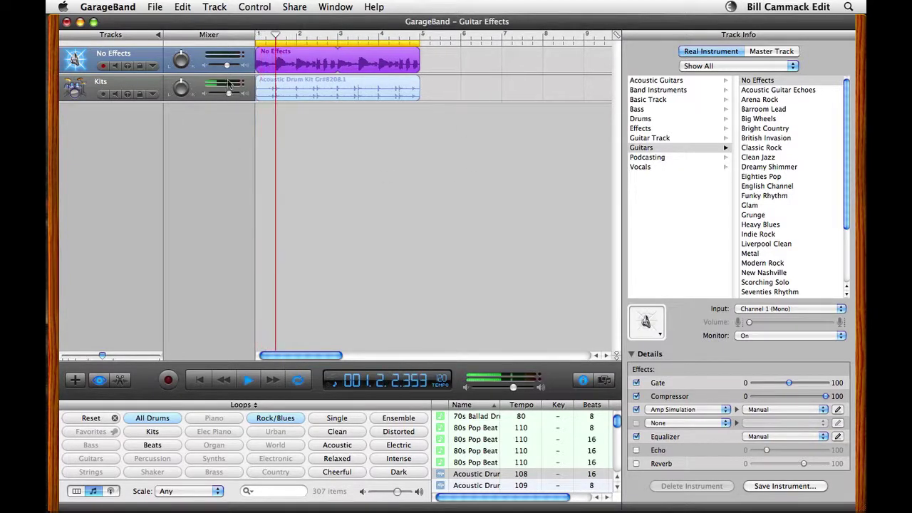
mouse_move(226, 66)
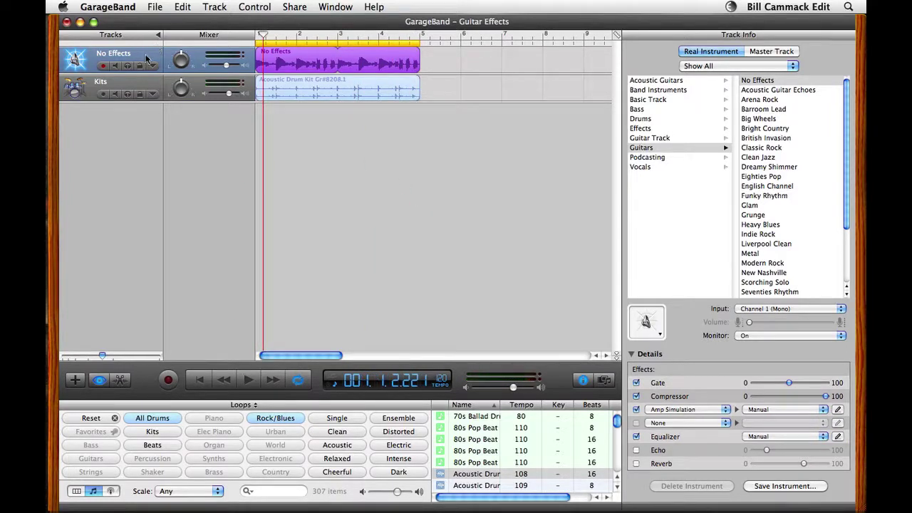
- Duplicate the guitar track, with a copy of its looped region at bar 1, and mute the original track
left_click(217, 7)
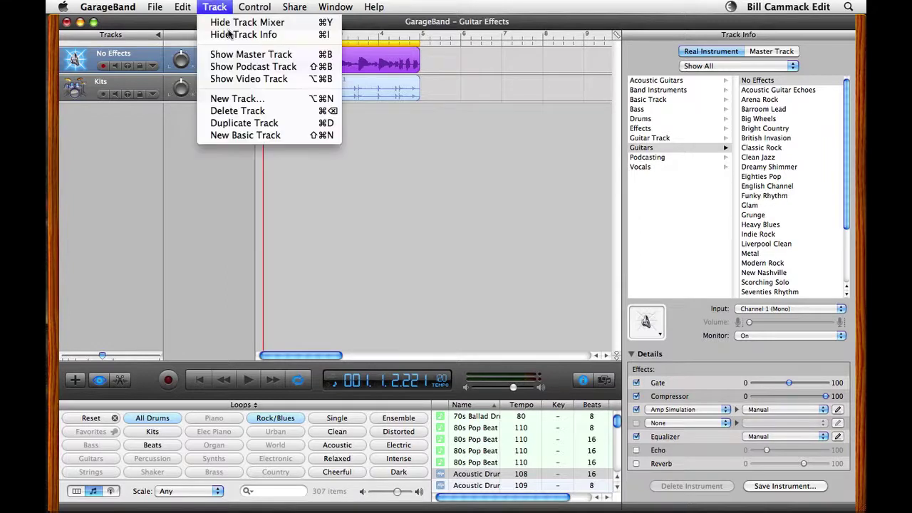
left_click(245, 124)
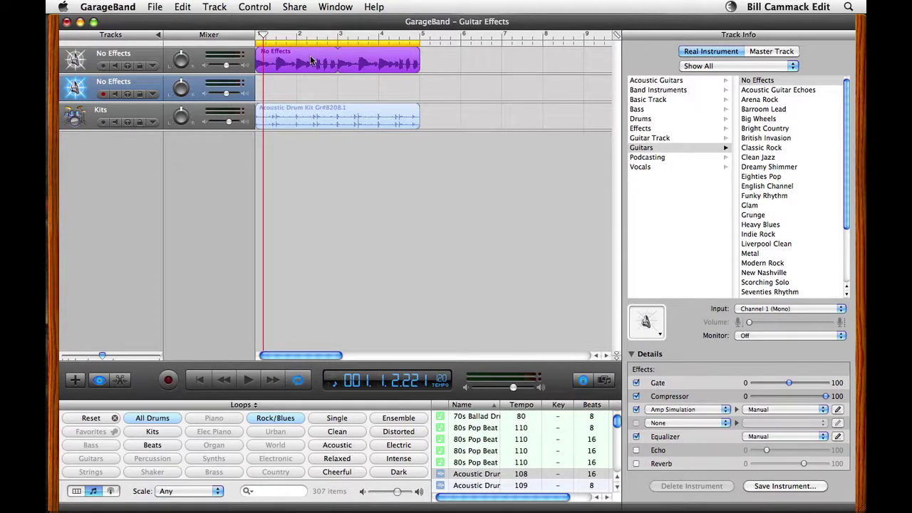
left_click_drag(310, 60, 314, 92)
left_click(308, 91)
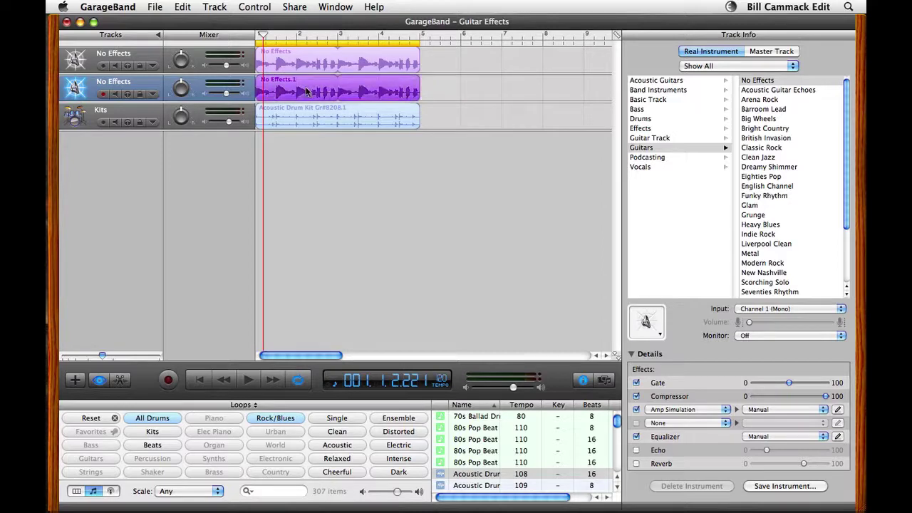
left_click(114, 67)
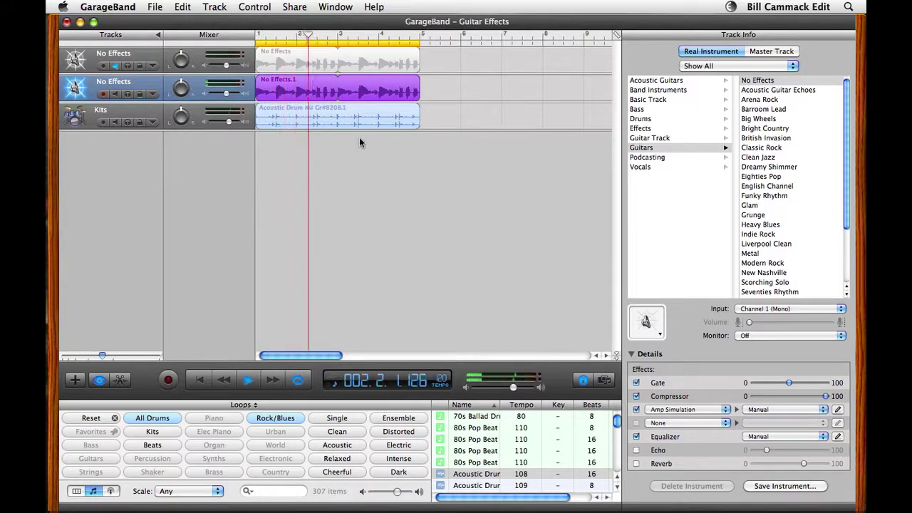
- Replay from the start, turn off Equalizer, Amp Simulation, Compressor and Gate on the duplicate guitar track, and lower its volume to about -12.1 dB
key("space")
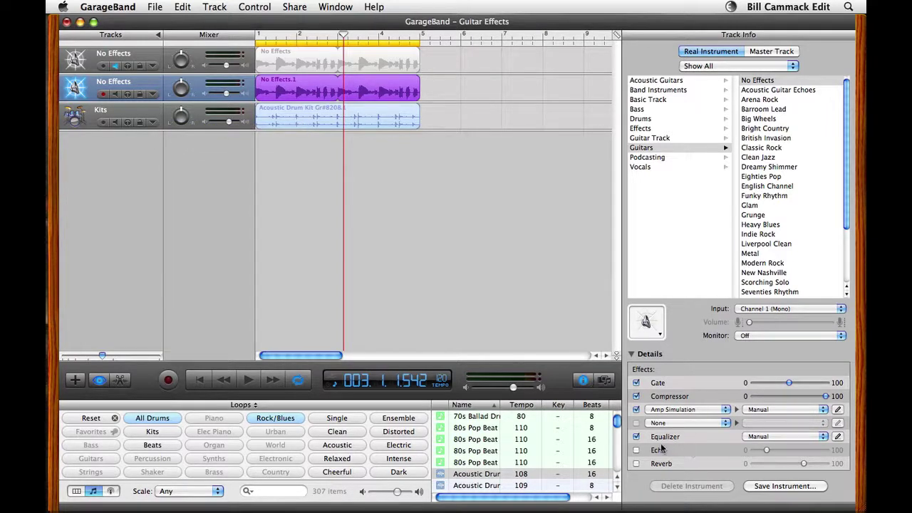
key("Return")
key("space")
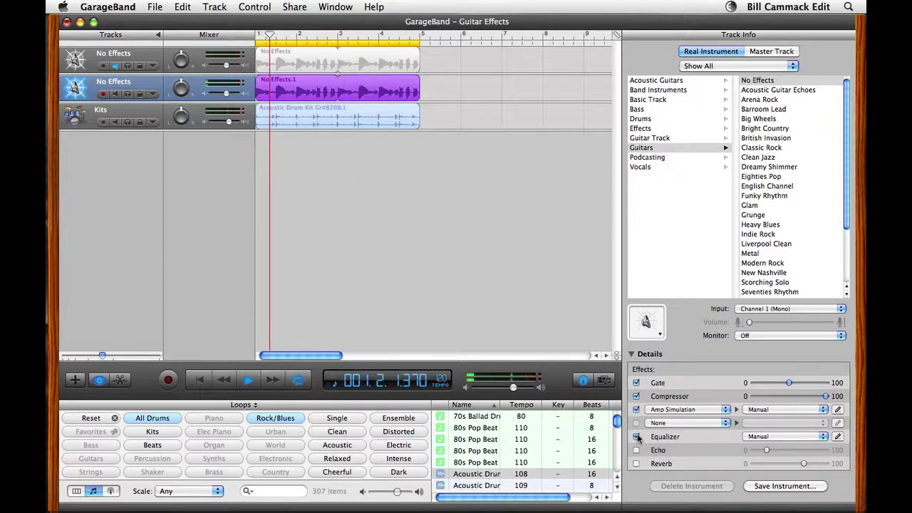
left_click(636, 436)
left_click(636, 410)
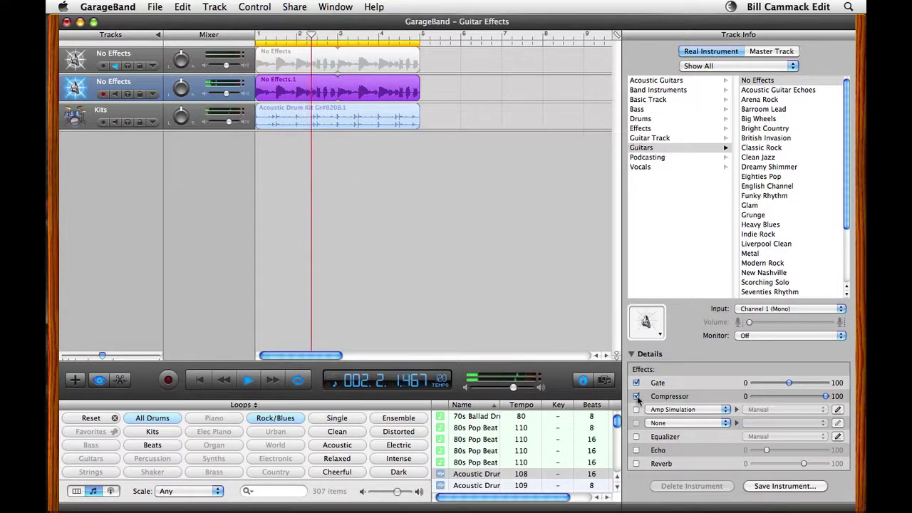
left_click(636, 397)
left_click(636, 383)
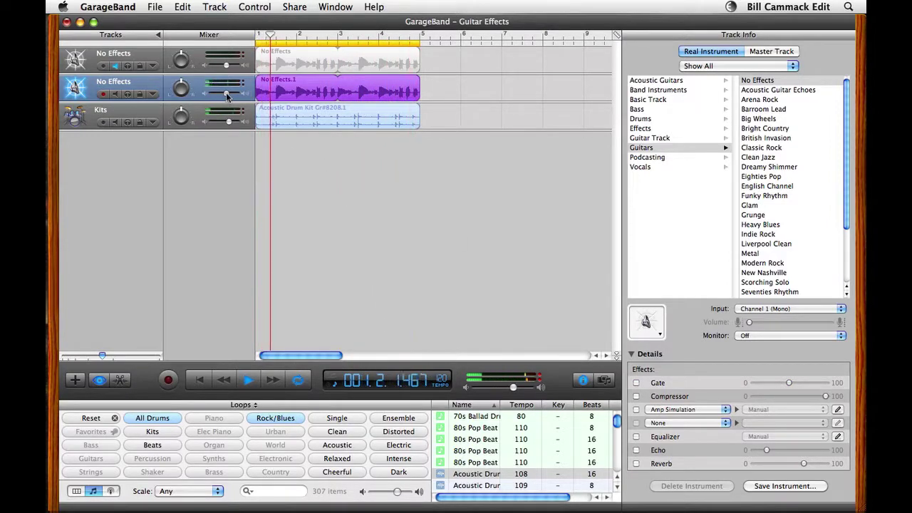
mouse_move(226, 96)
left_click_drag(226, 97, 220, 97)
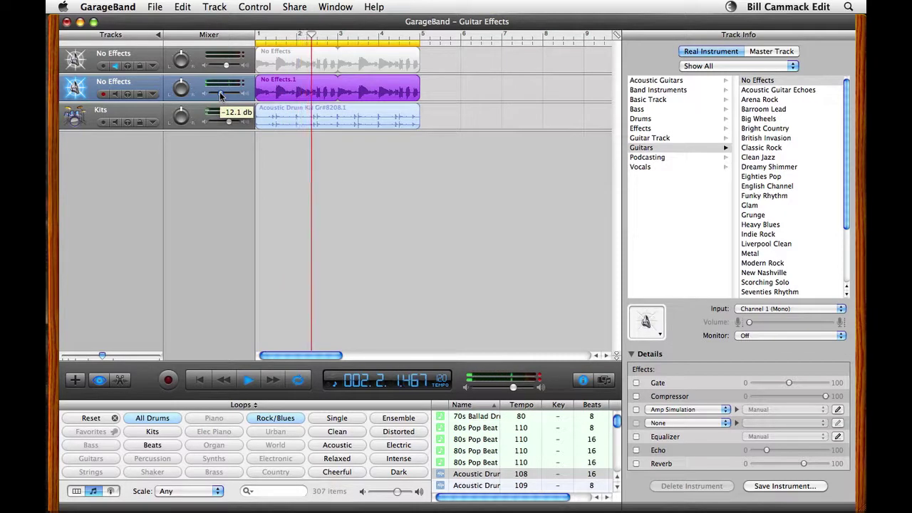
- Replace Amp Simulation with Chorus in the duplicate guitar track's first selectable effect slot
left_click(681, 424)
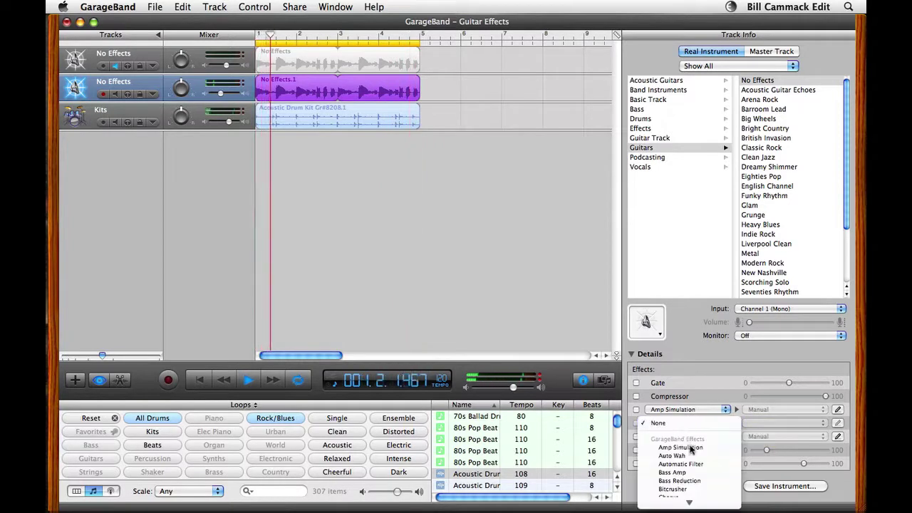
left_click(693, 424)
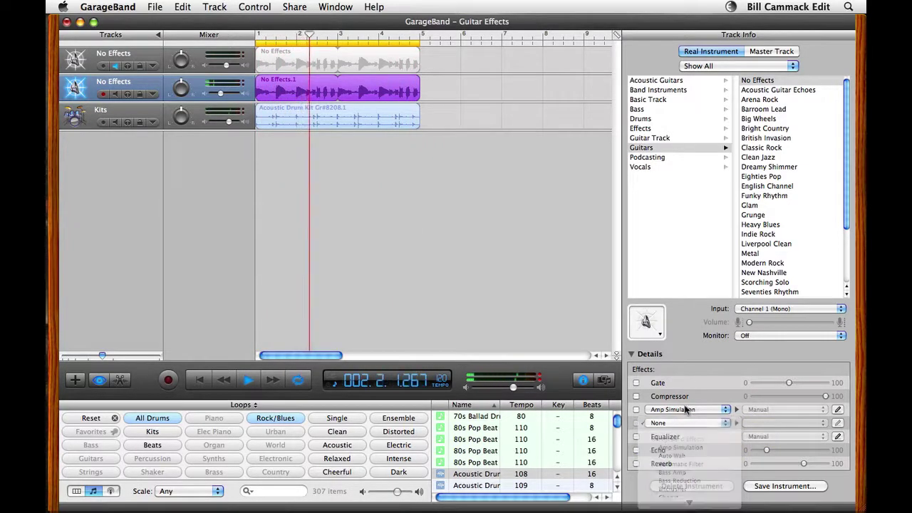
left_click(685, 409)
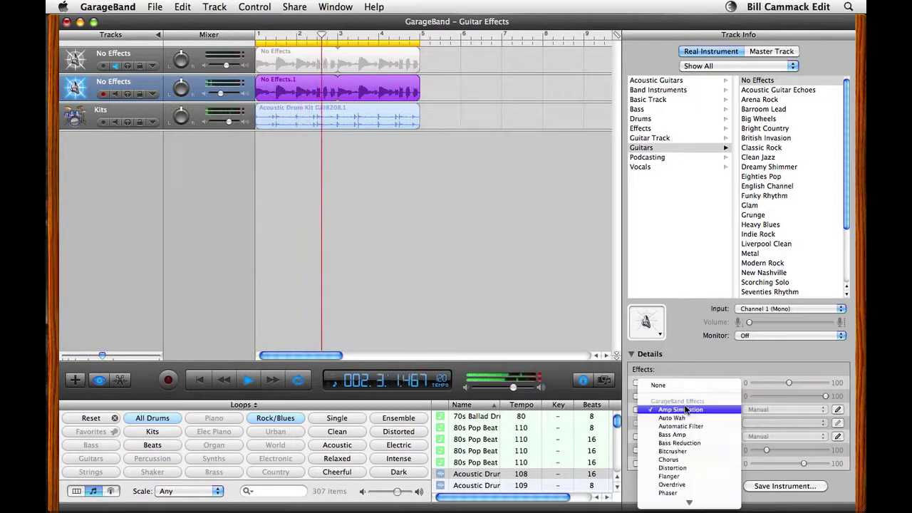
left_click(695, 461)
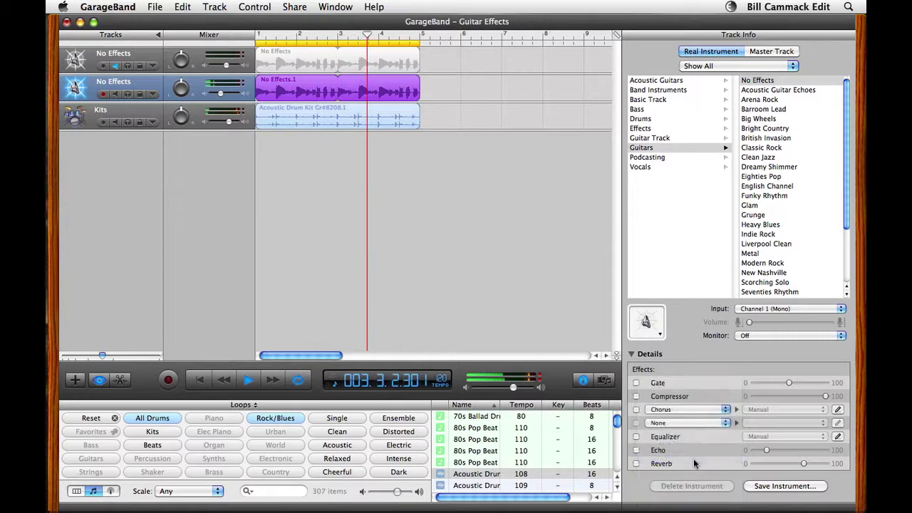
- Enable Chorus and adjust its manual settings, raising Intensity to just under halfway and Speed to about a quarter of its range
left_click(838, 410)
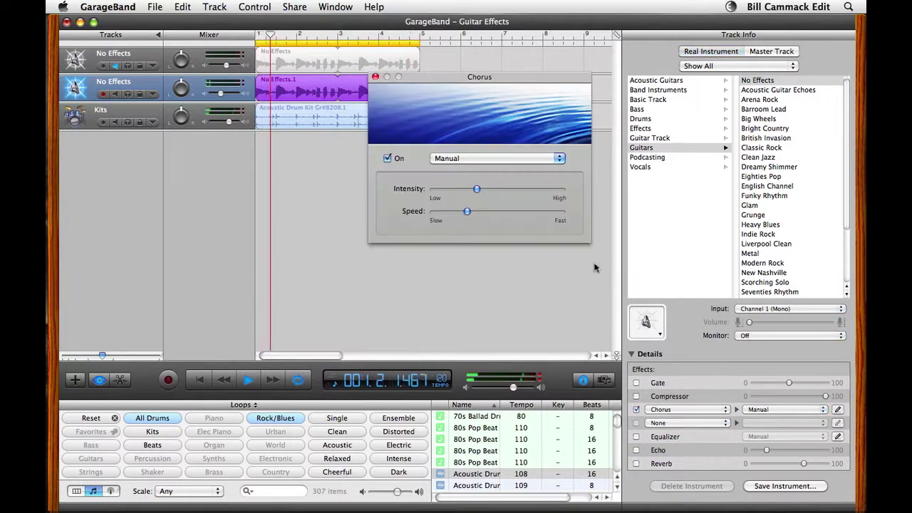
left_click_drag(473, 184, 492, 189)
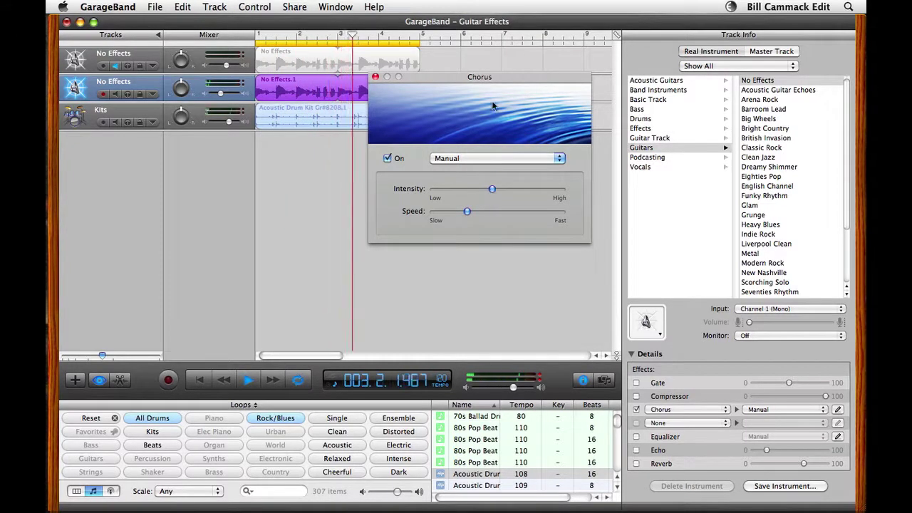
left_click_drag(506, 81, 563, 120)
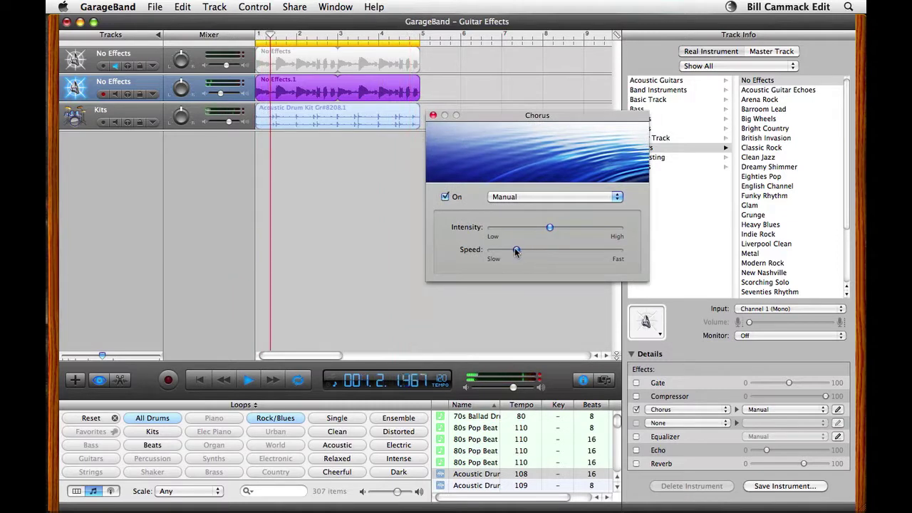
mouse_move(515, 250)
left_mouse_down()
mouse_move(568, 253)
mouse_move(526, 252)
left_mouse_up()
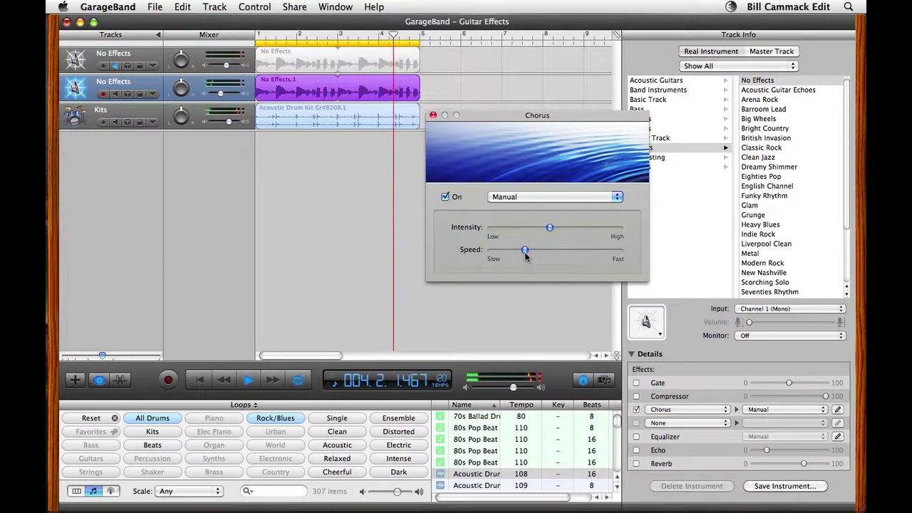
left_click(433, 115)
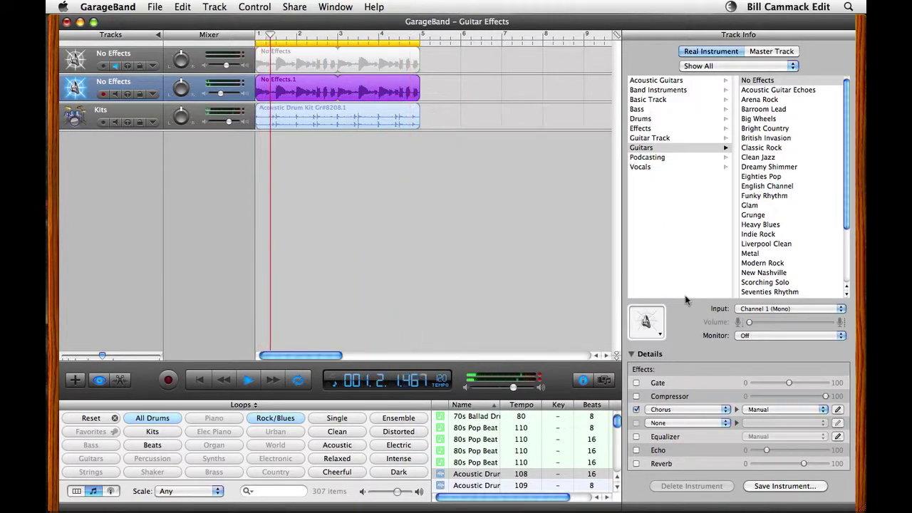
- Add Amp Simulation to the duplicate guitar track's second selectable effect slot and lower its Pre Gain to about 2
left_click(670, 423)
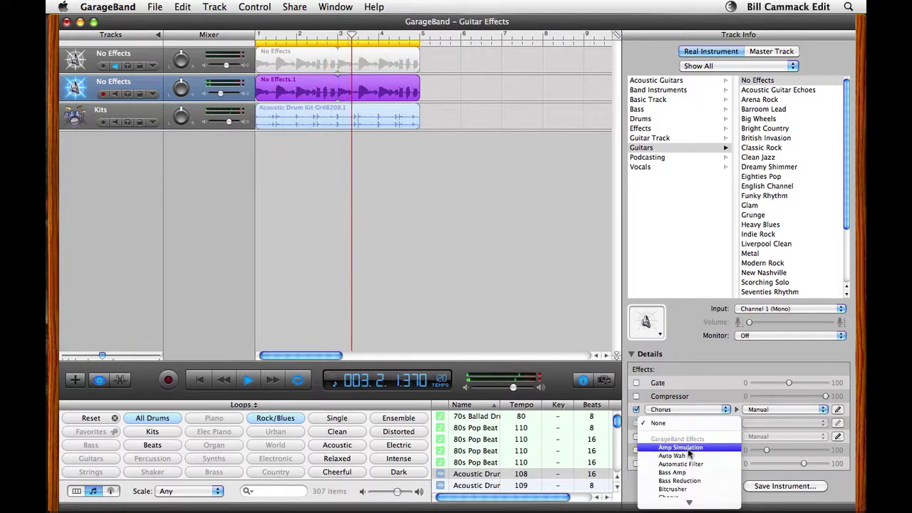
left_click(680, 446)
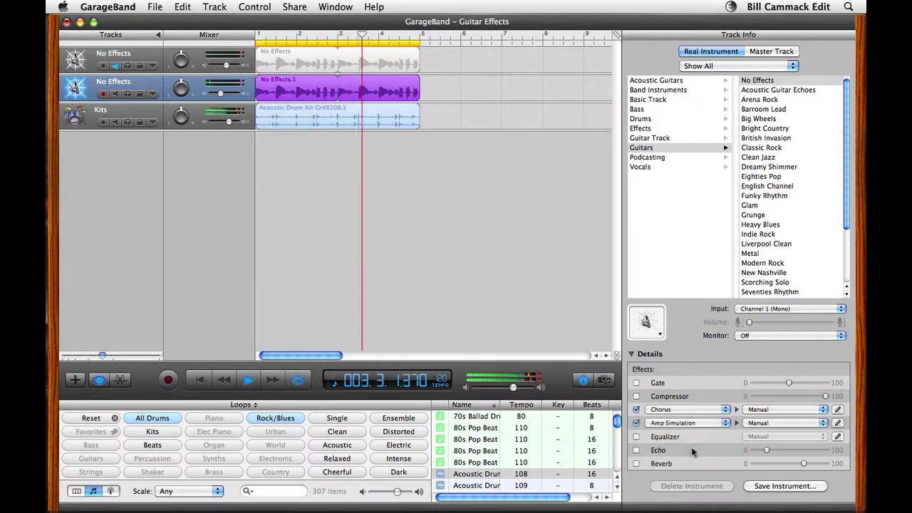
left_click(838, 422)
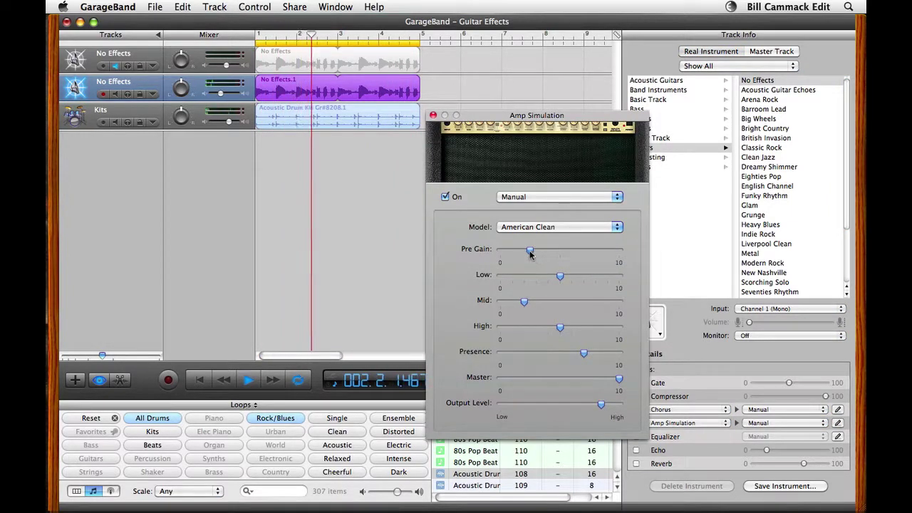
left_click_drag(530, 254, 524, 255)
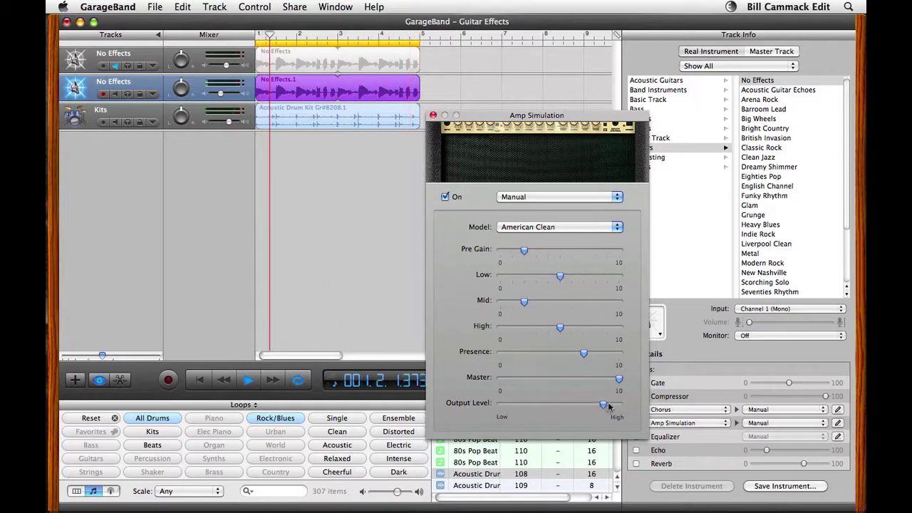
- Raise the Amp Simulation's Output Level to near its maximum and slightly lower the duplicate guitar track's volume
left_click_drag(608, 405, 619, 410)
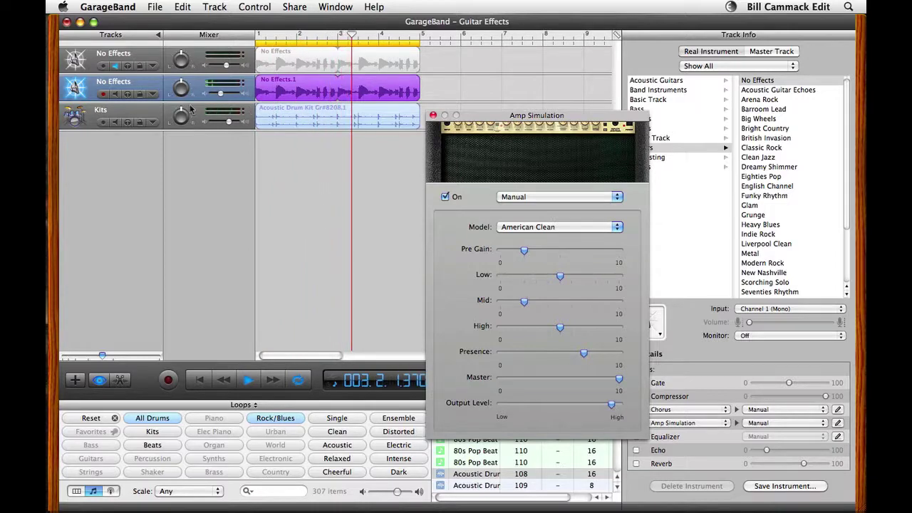
left_click(220, 94)
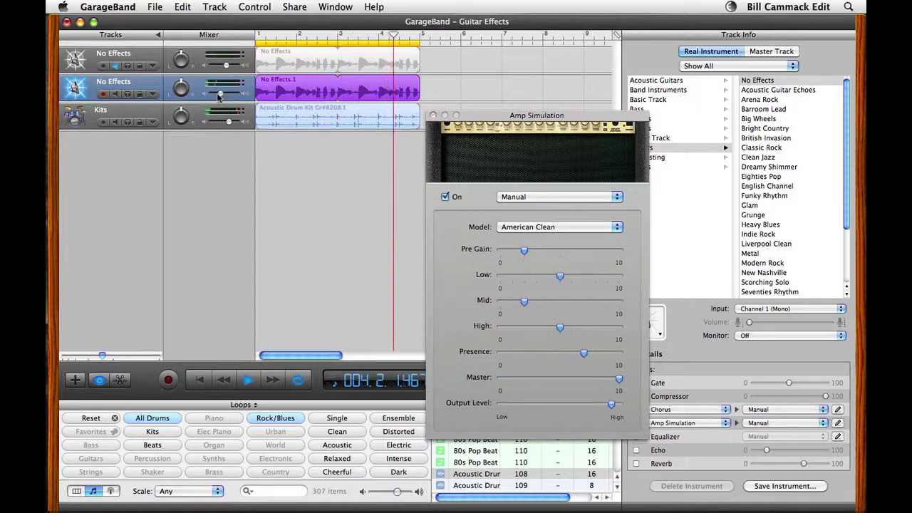
left_click(220, 95)
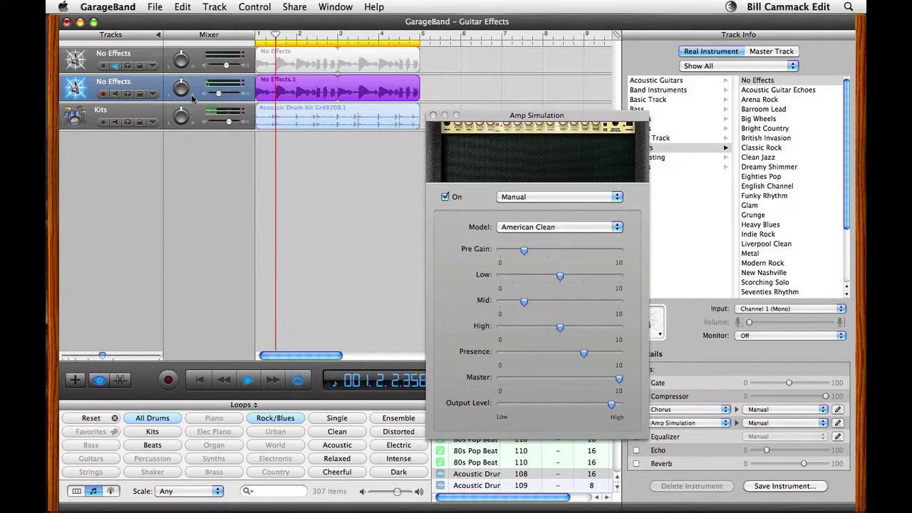
- Unmute the original guitar track, mute the duplicate, raise the original's volume slightly and replay from the start
left_click(115, 66)
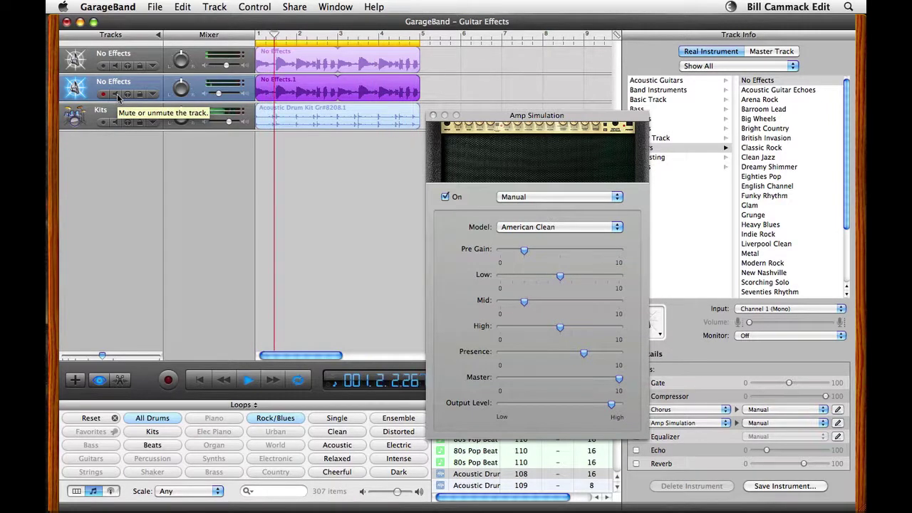
left_click(117, 95)
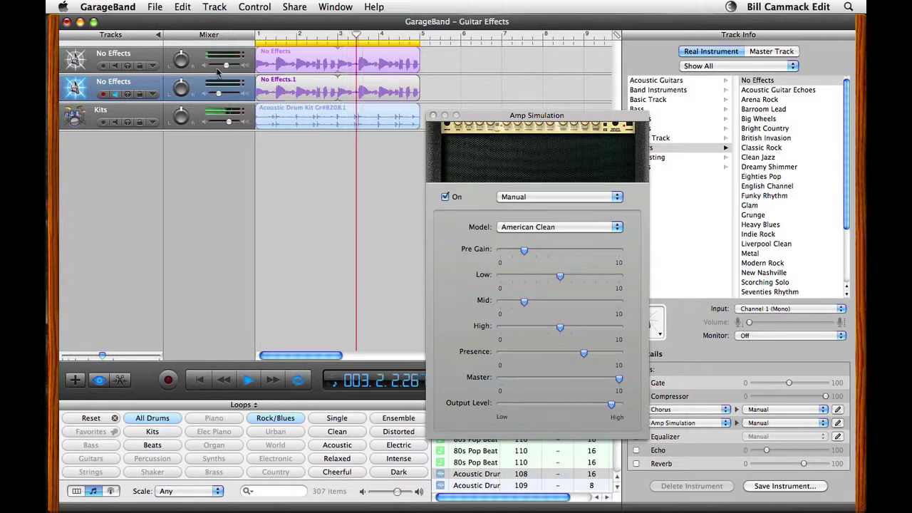
left_click_drag(226, 64, 230, 66)
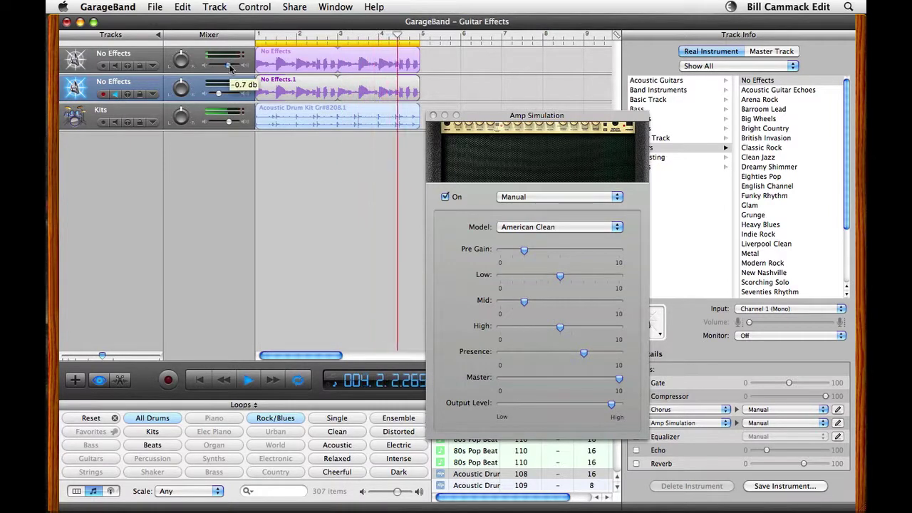
key("Return")
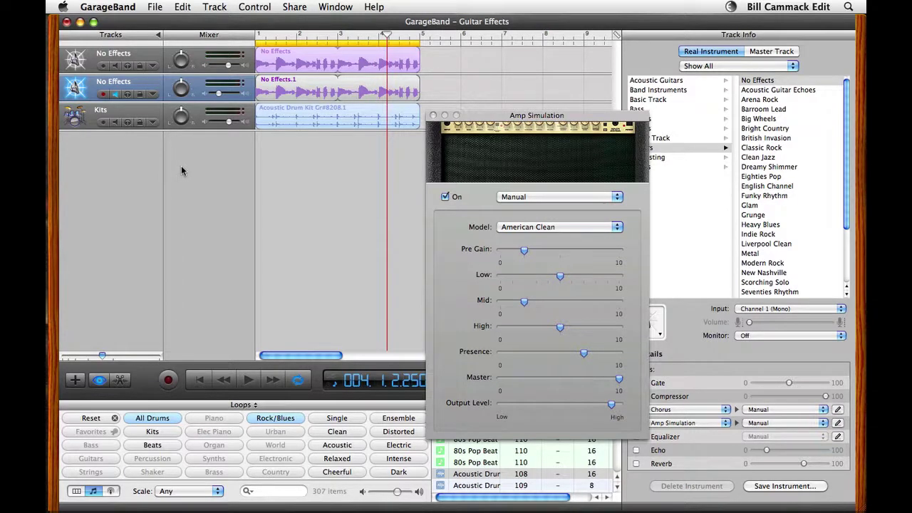
- Select the Kits drum track, solo it and play it from the start
left_click(136, 116)
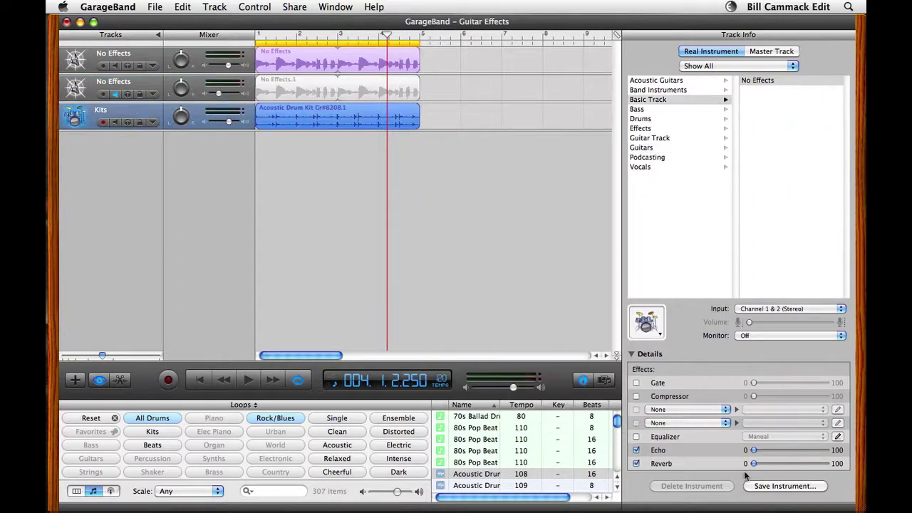
key("Return")
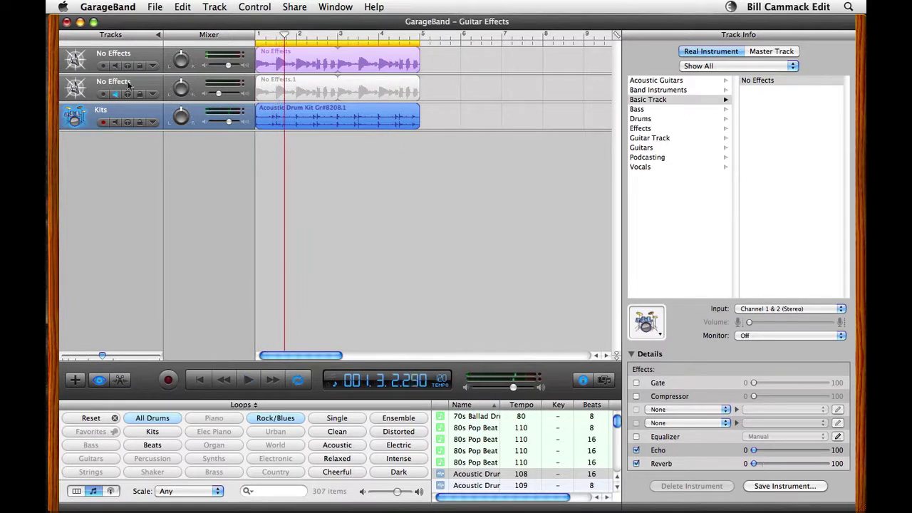
left_click(128, 122)
key("Return")
key("space")
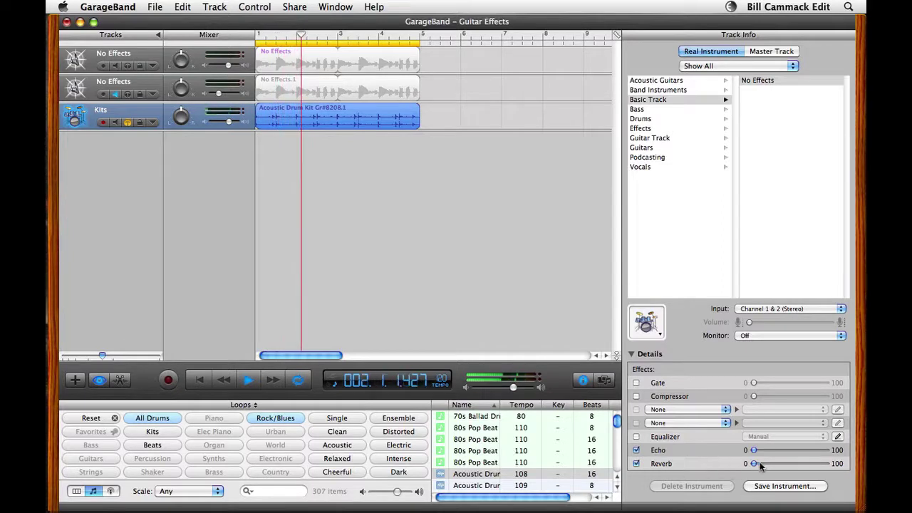
- Raise the drum track's Reverb to about 40, switching it off and back on to compare the sound
left_click_drag(754, 464, 782, 466)
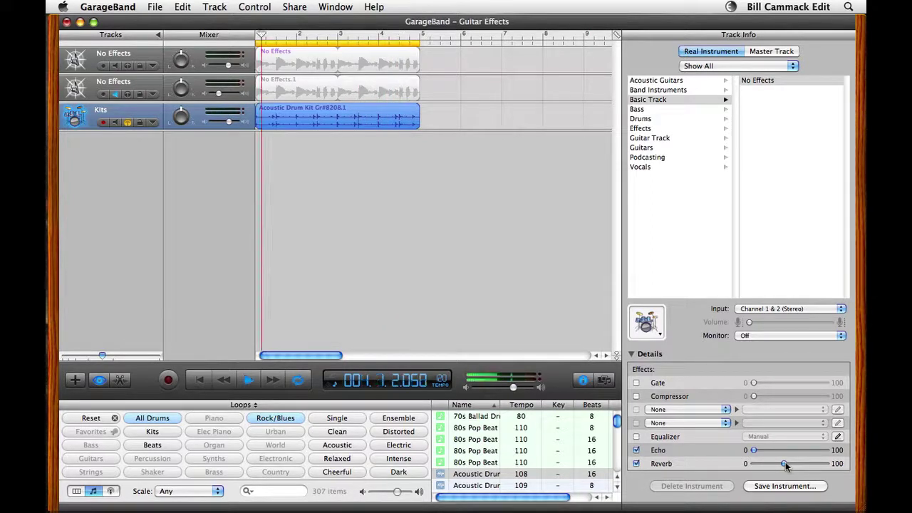
left_click(637, 463)
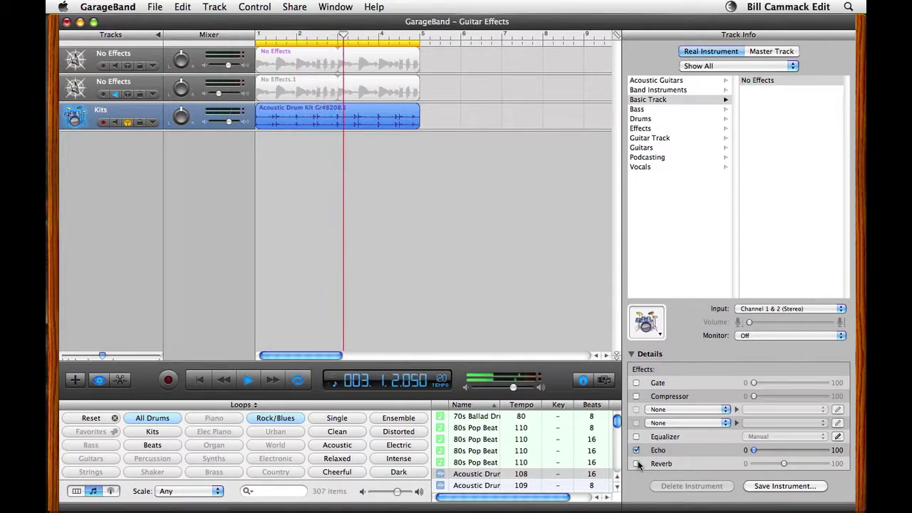
left_click(637, 463)
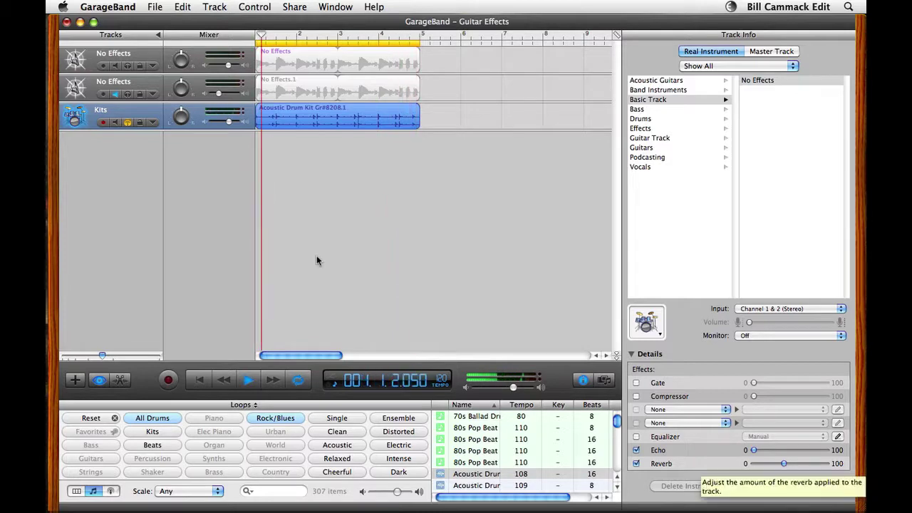
- Solo the duplicate guitar track along with the drums, enable its Reverb and set the amount to about 40
left_click(128, 93)
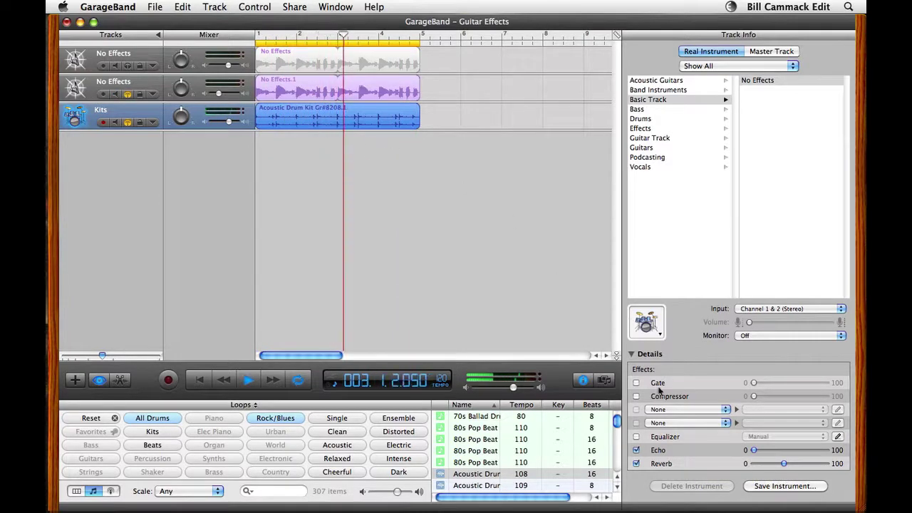
left_click(149, 87)
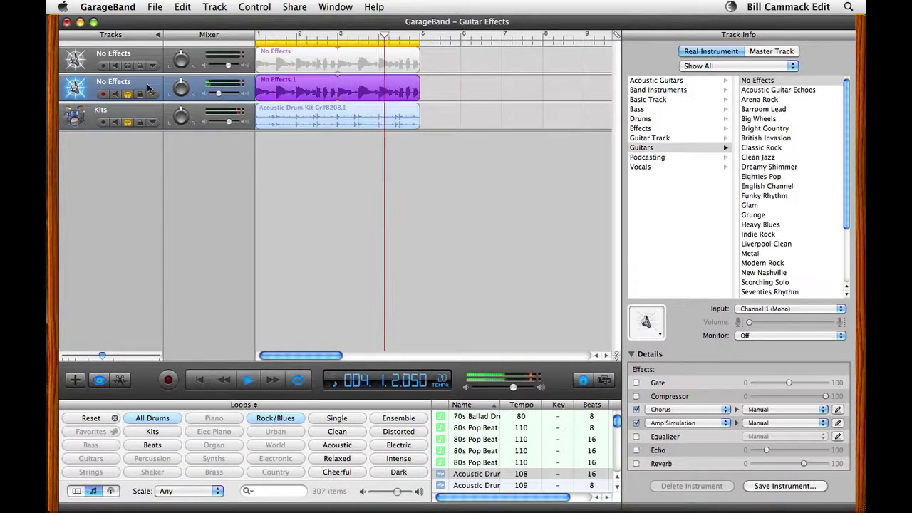
left_click(635, 464)
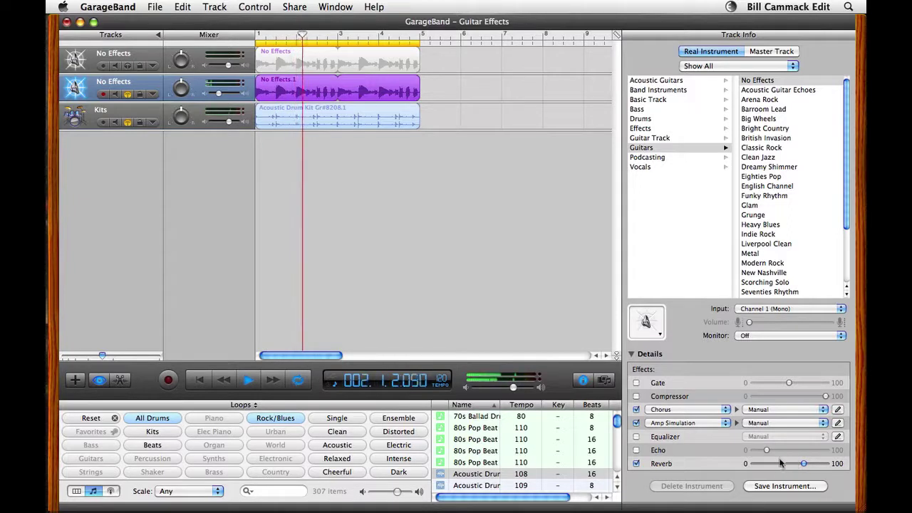
left_click_drag(777, 462, 784, 464)
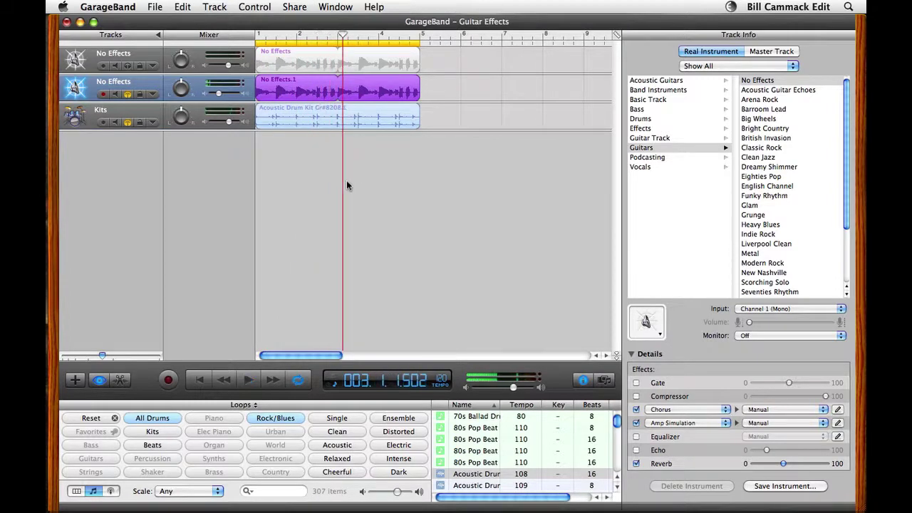
- Stop playback and minimize the Guitar Effects project window
key("space")
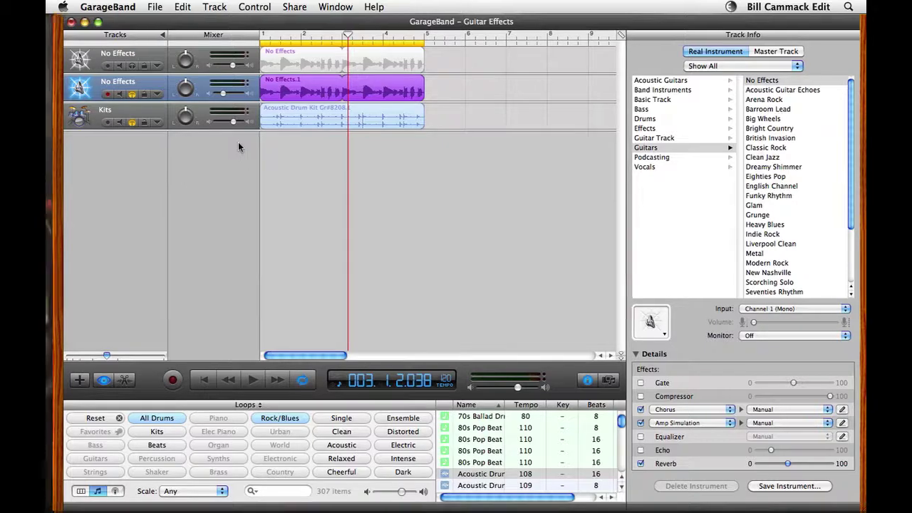
key("super+m")
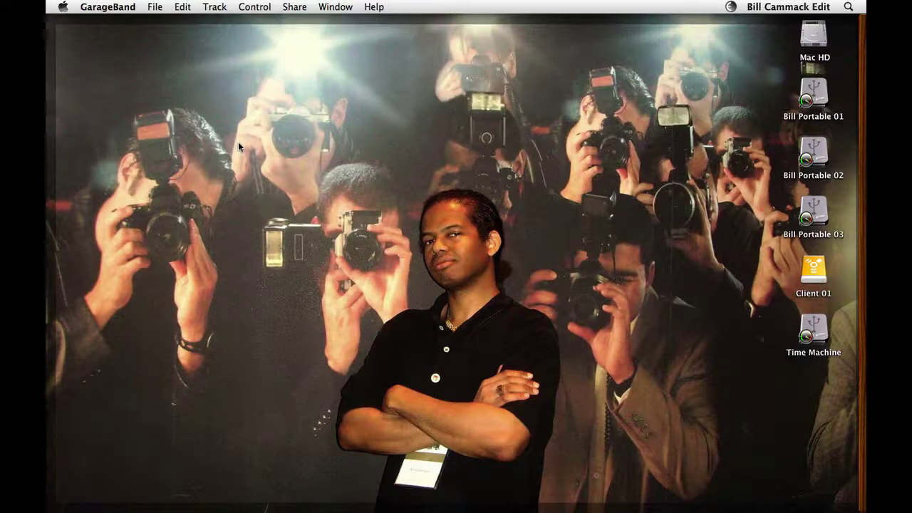